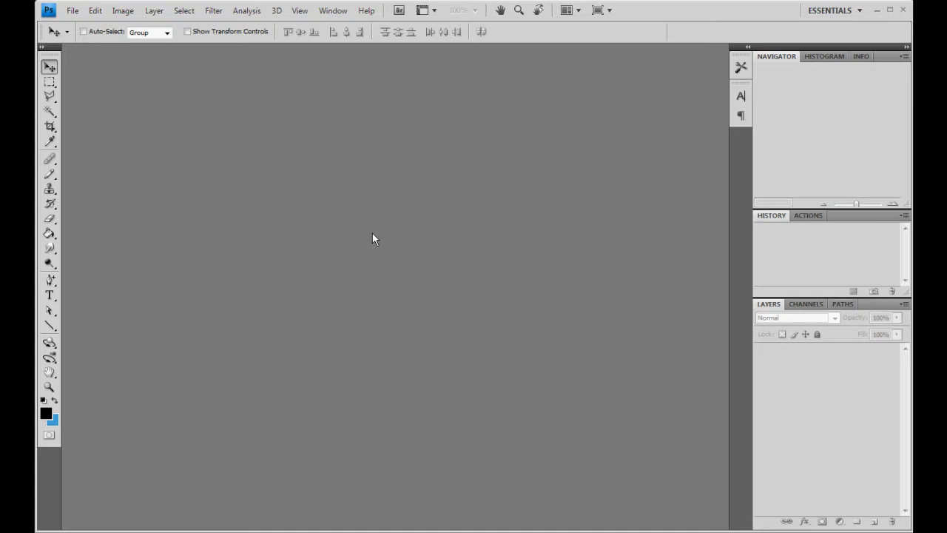
# - Browse to the paint kit's night PSDs folder and show its files as a list
pyautogui.click(73, 11)
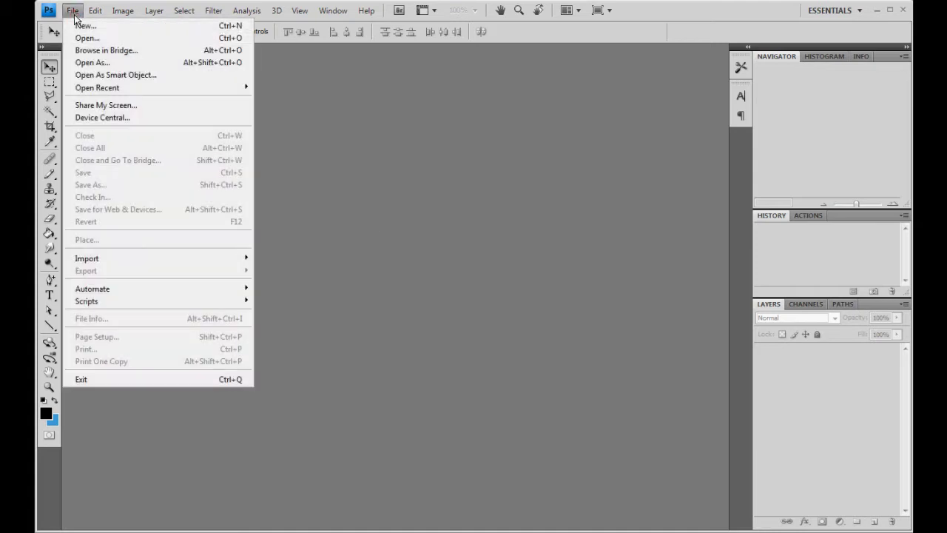
pyautogui.click(87, 37)
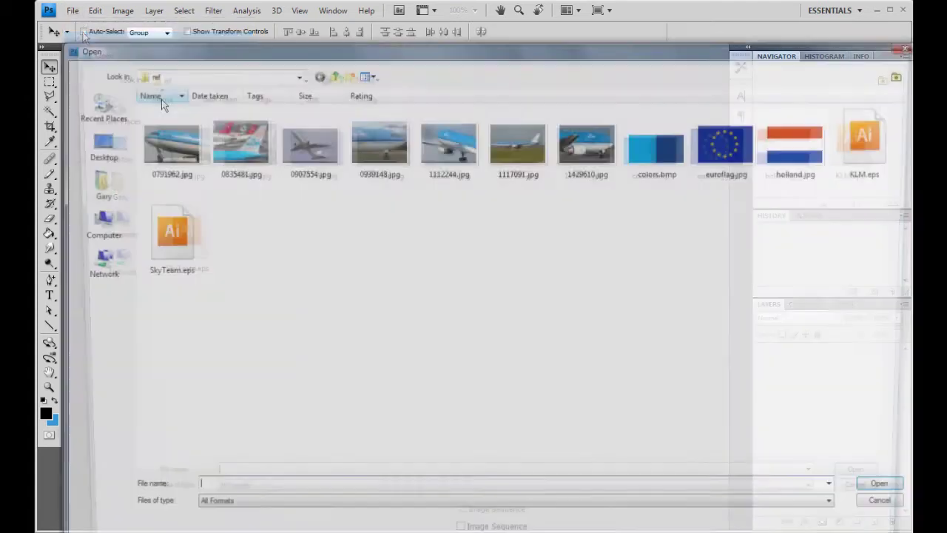
pyautogui.click(335, 78)
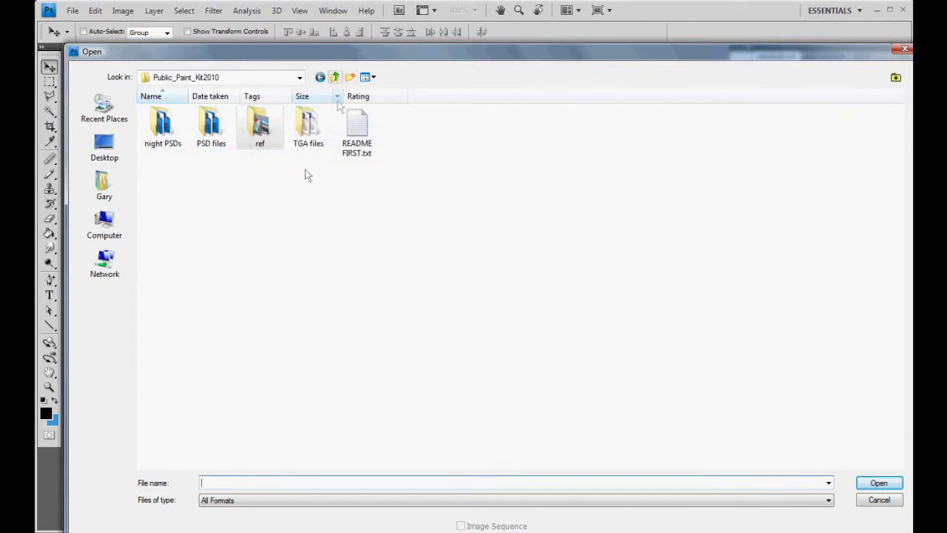
pyautogui.doubleClick(164, 133)
pyautogui.click(373, 77)
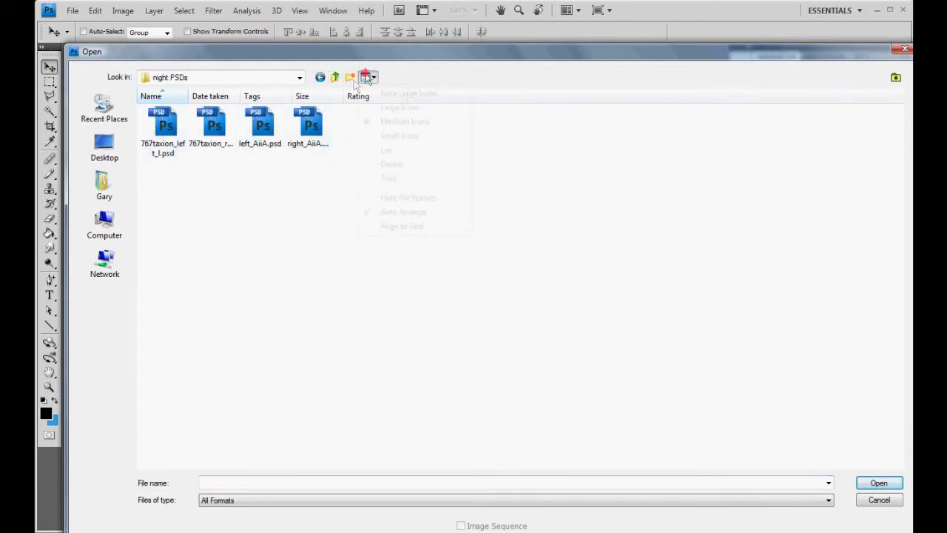
pyautogui.click(386, 151)
# - Open left_AiiA.psd from the night PSDs folder
pyautogui.click(201, 111)
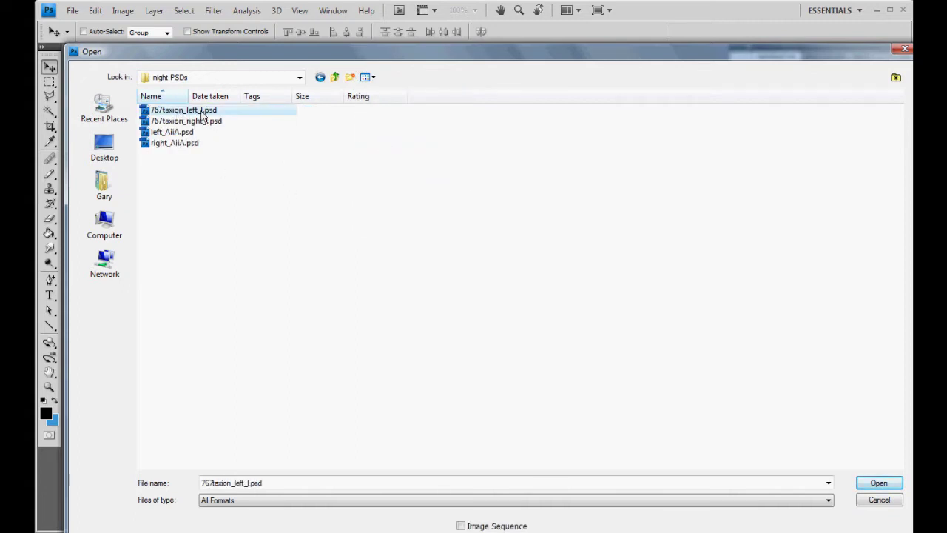
pyautogui.click(196, 121)
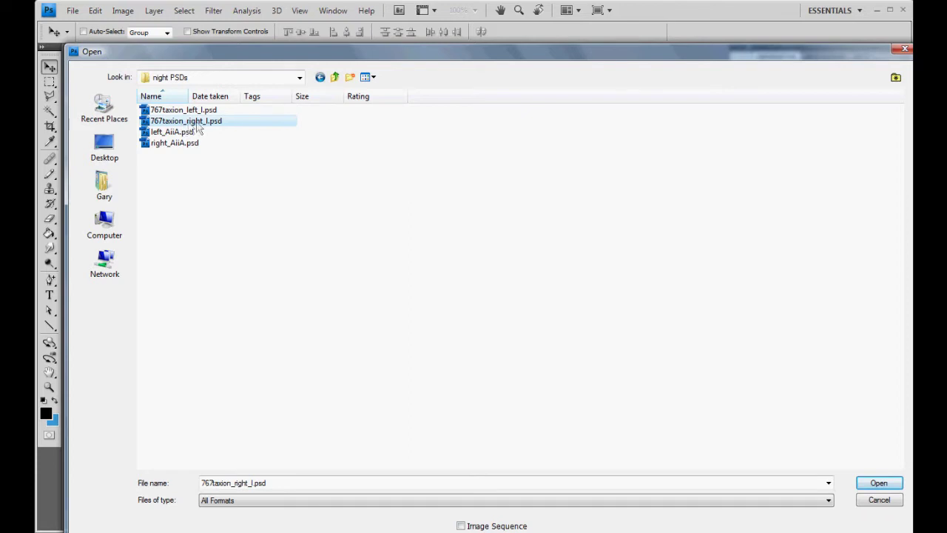
pyautogui.click(168, 133)
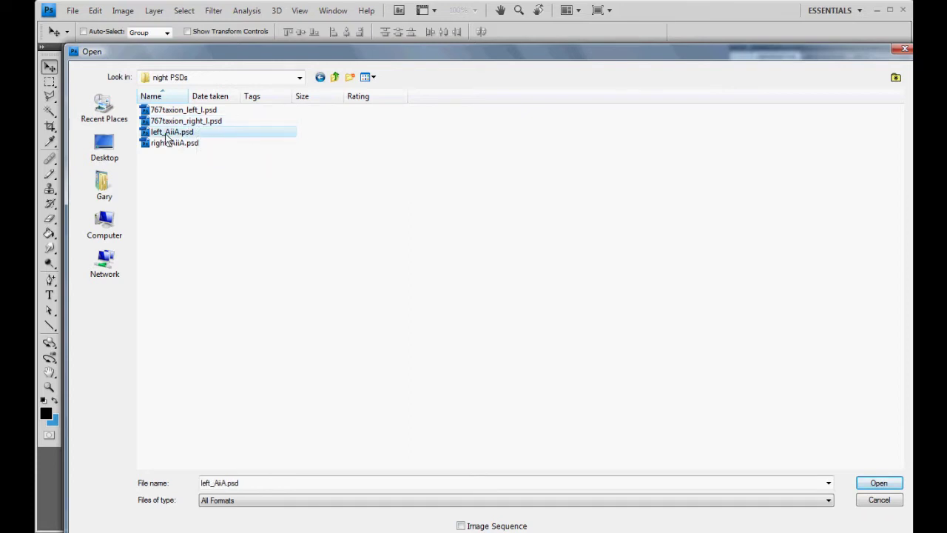
pyautogui.click(169, 145)
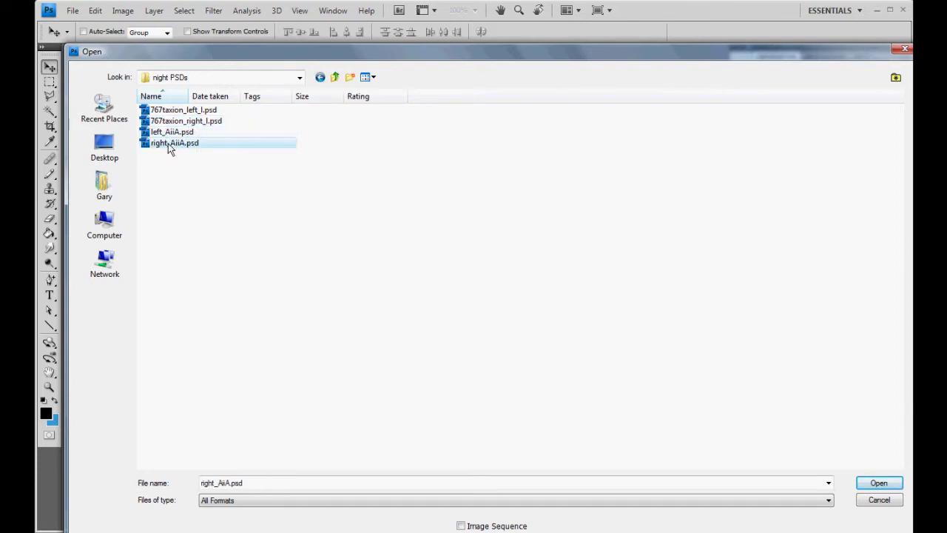
pyautogui.click(187, 164)
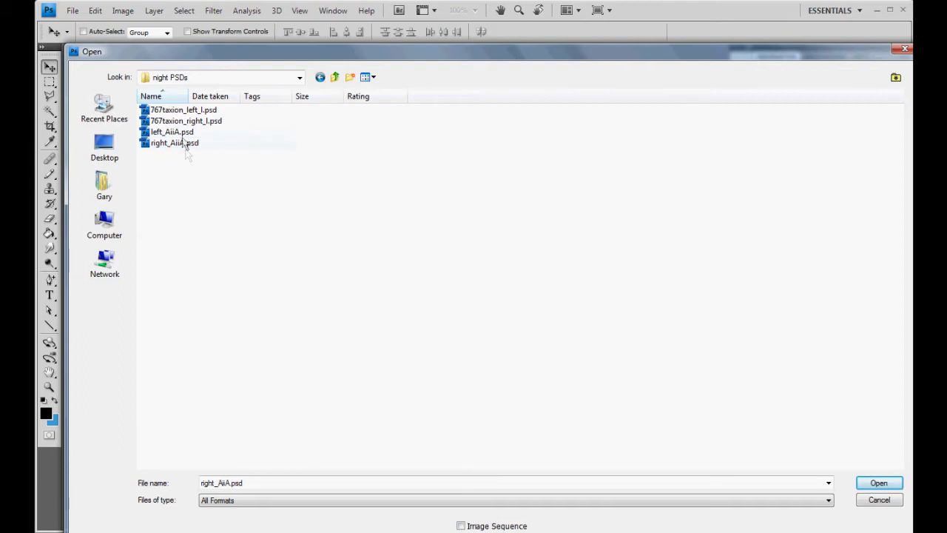
pyautogui.click(182, 137)
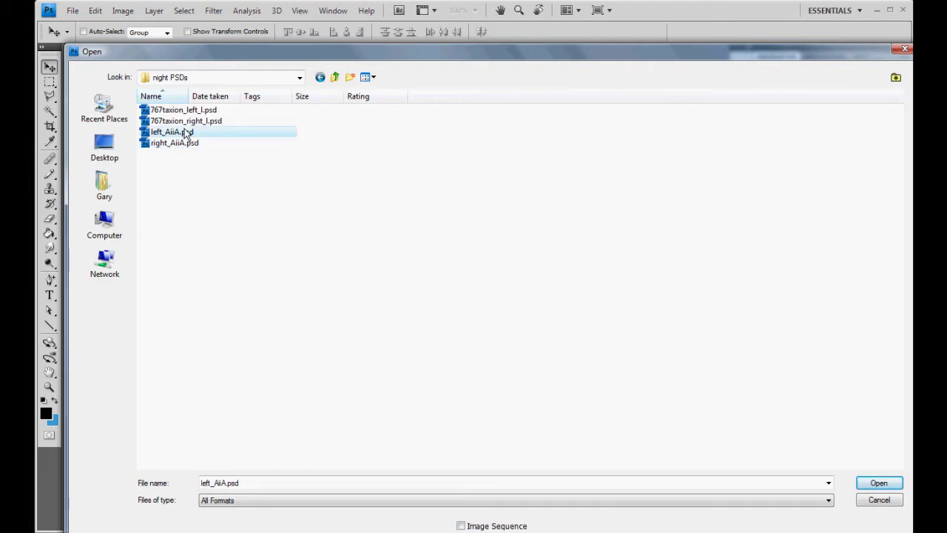
pyautogui.doubleClick(184, 132)
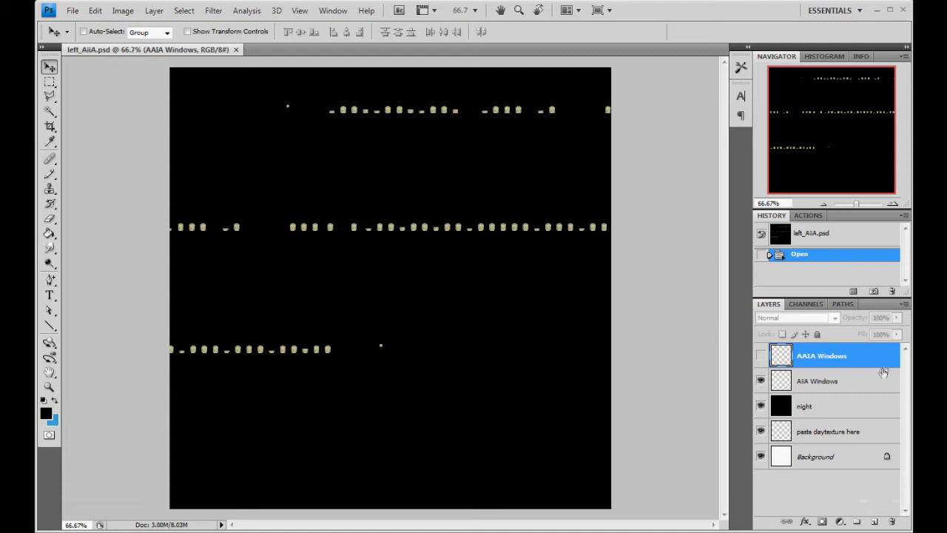
# - Hide the AiiA Windows layer, show AAIA Windows, then select the paste daytexture here layer
pyautogui.click(822, 383)
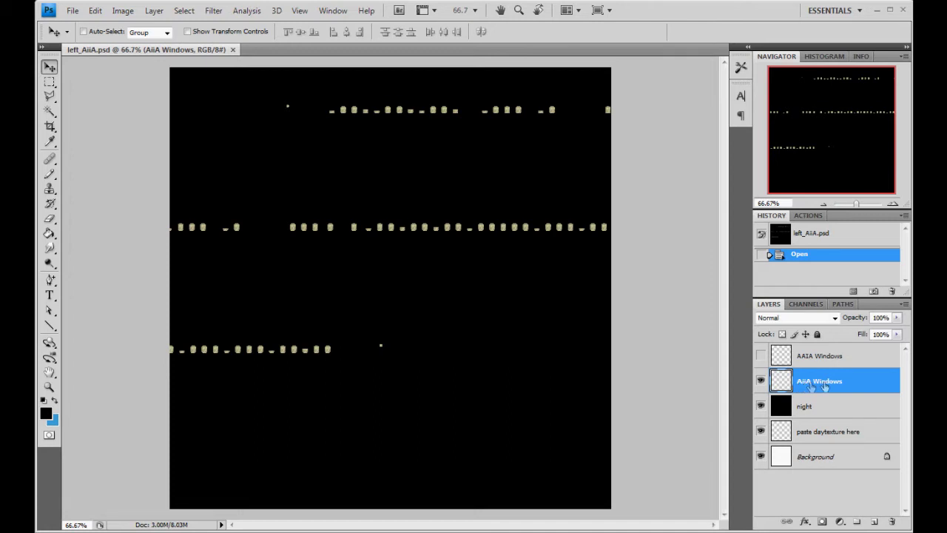
pyautogui.click(761, 381)
pyautogui.click(761, 382)
pyautogui.click(761, 356)
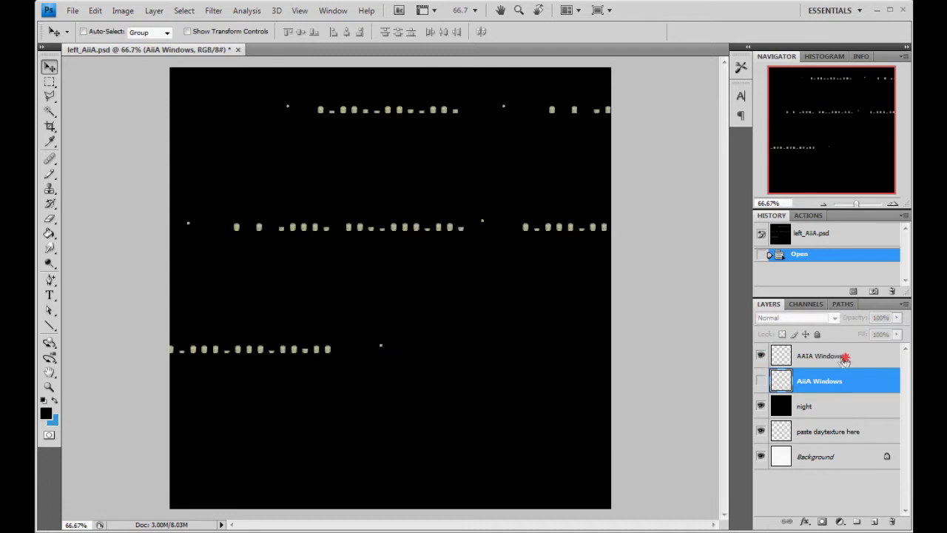
pyautogui.click(817, 357)
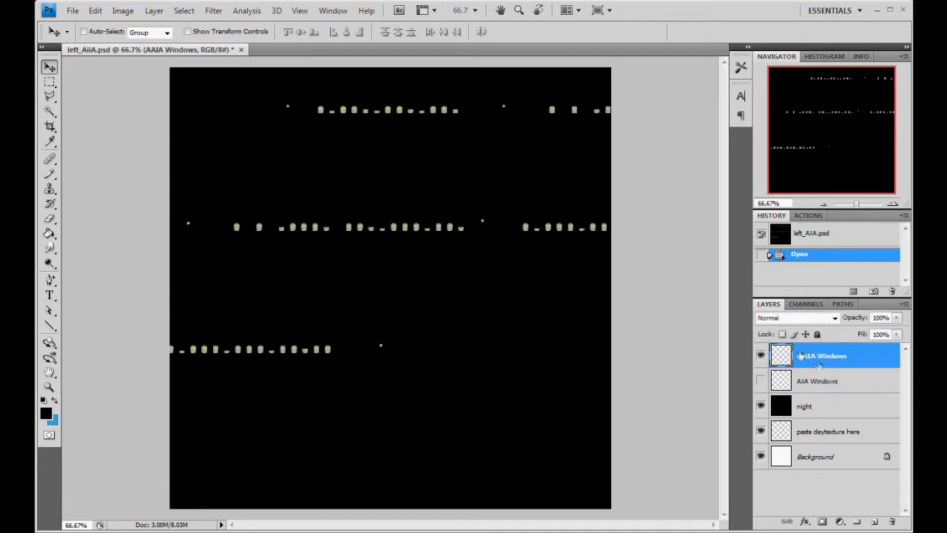
pyautogui.click(762, 356)
pyautogui.click(762, 356)
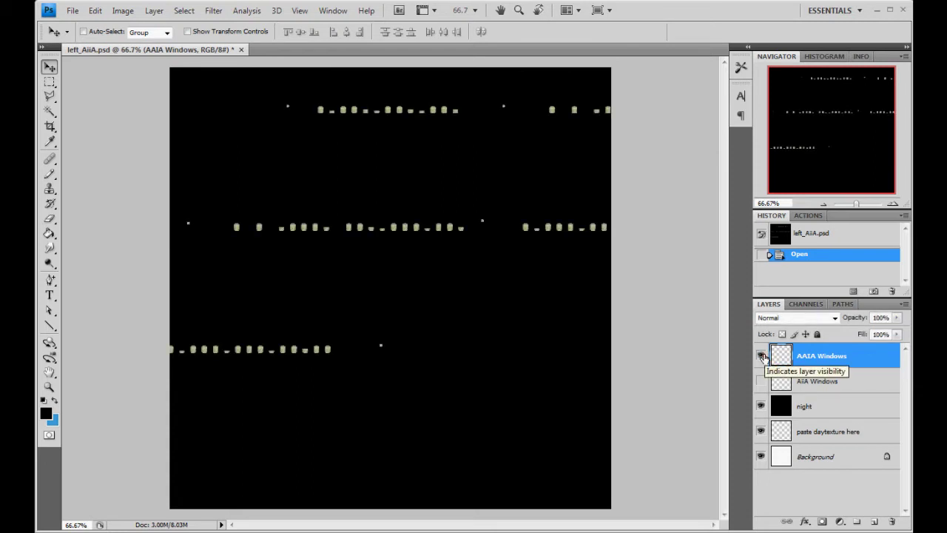
pyautogui.click(761, 356)
pyautogui.click(762, 356)
pyautogui.click(820, 437)
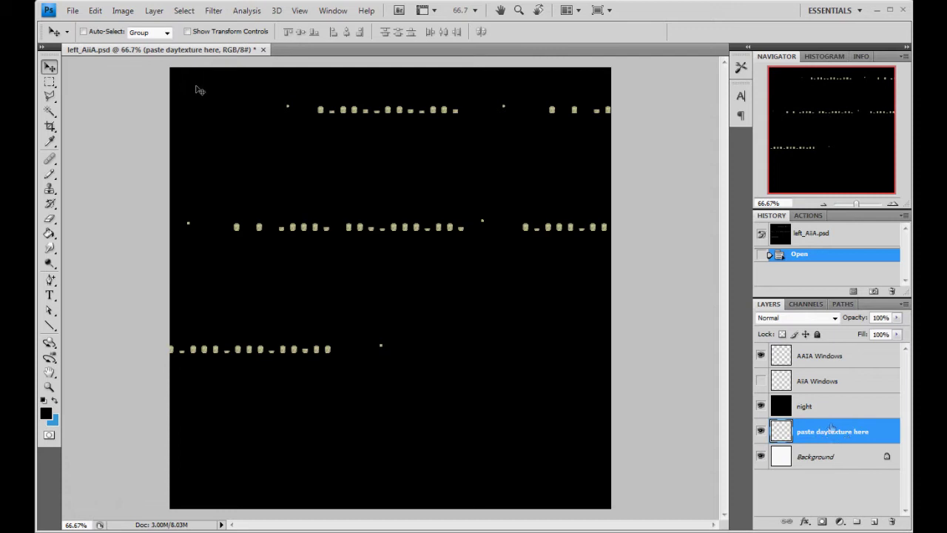
# - Open TGA files\b763fuse_left_tKLM.tga and paste the whole texture into left_AiiA.psd
pyautogui.click(72, 11)
pyautogui.click(78, 37)
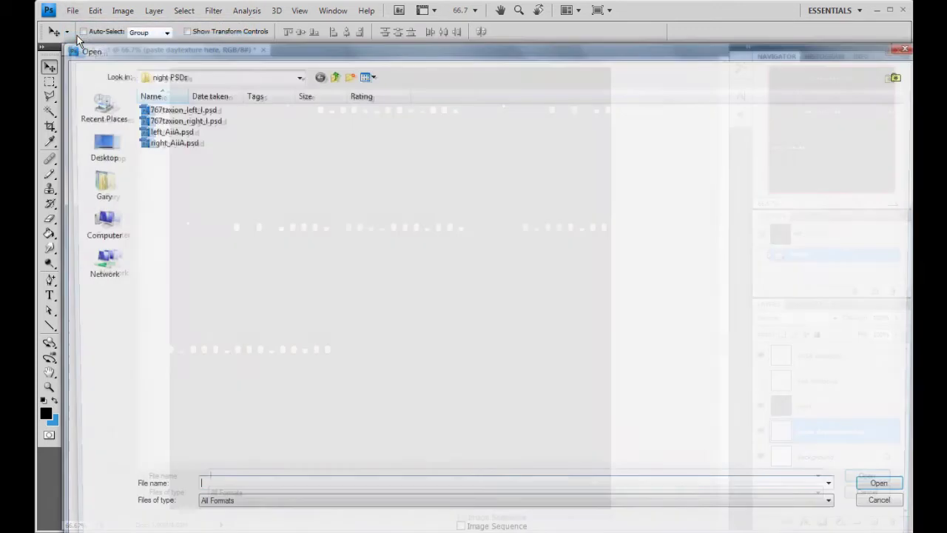
pyautogui.click(335, 77)
pyautogui.doubleClick(292, 121)
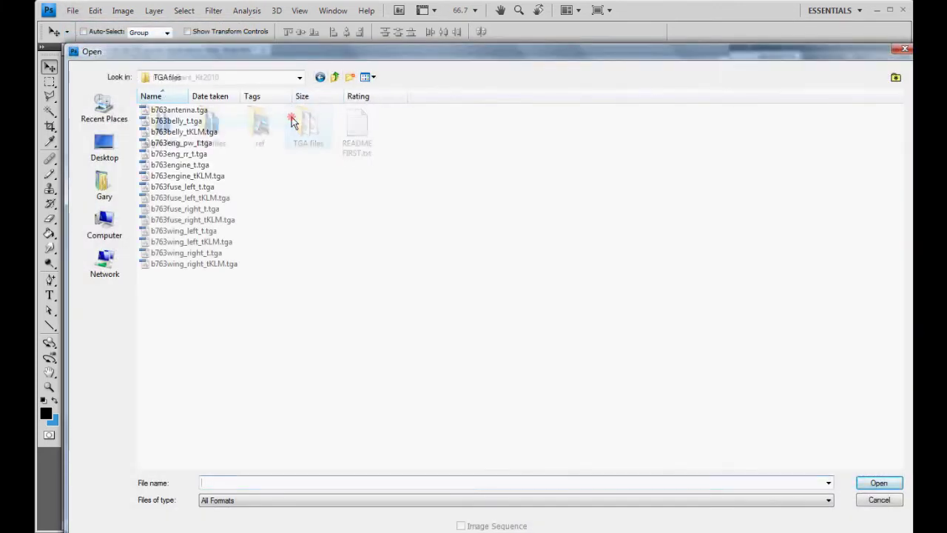
pyautogui.doubleClick(208, 198)
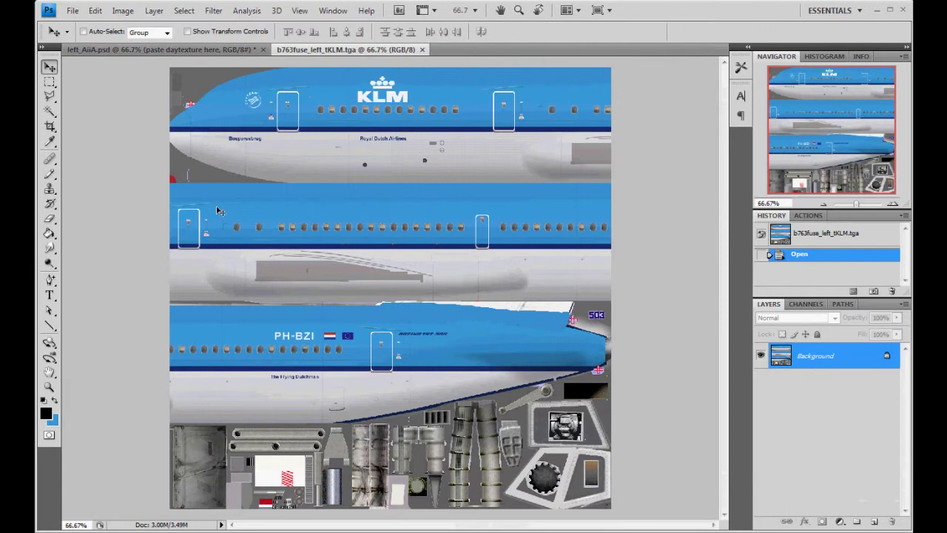
pyautogui.hotkey('ctrl', 'a')
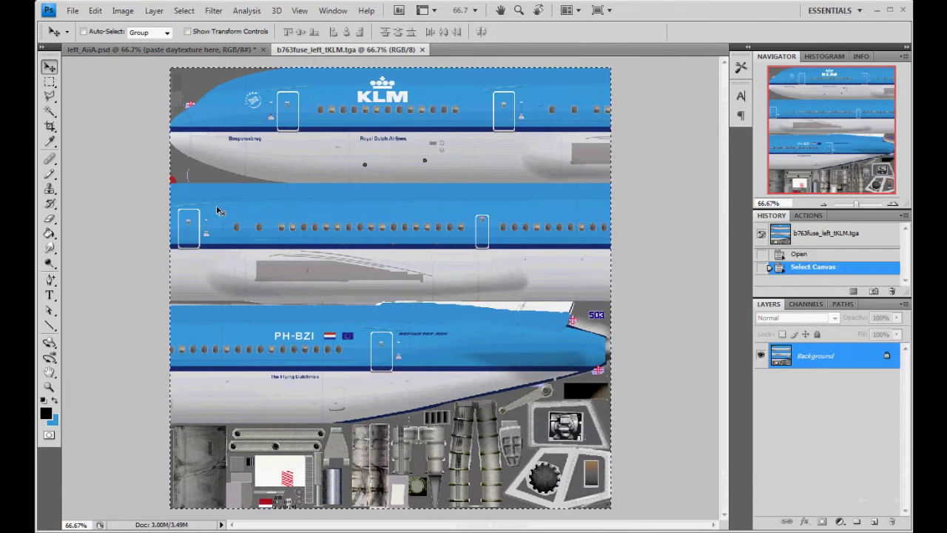
pyautogui.click(182, 51)
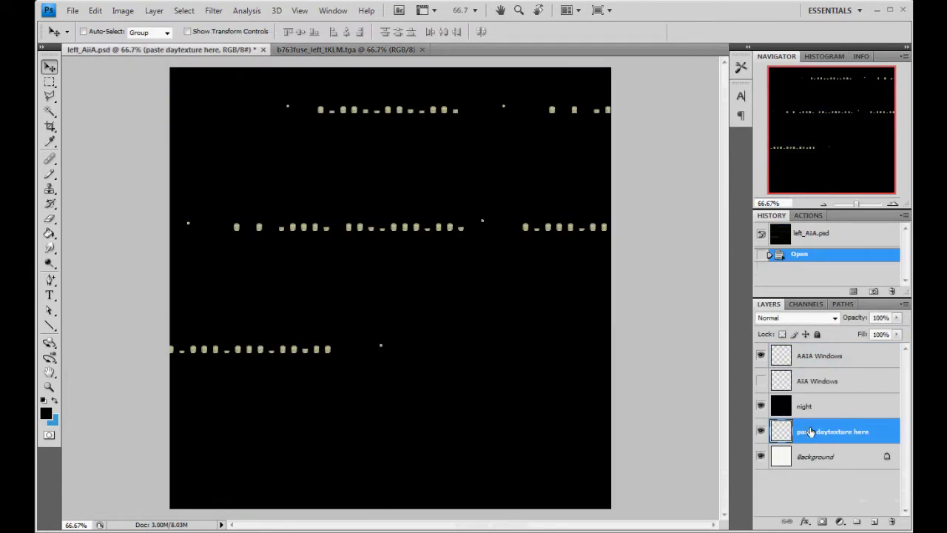
pyautogui.hotkey('ctrl', 'v')
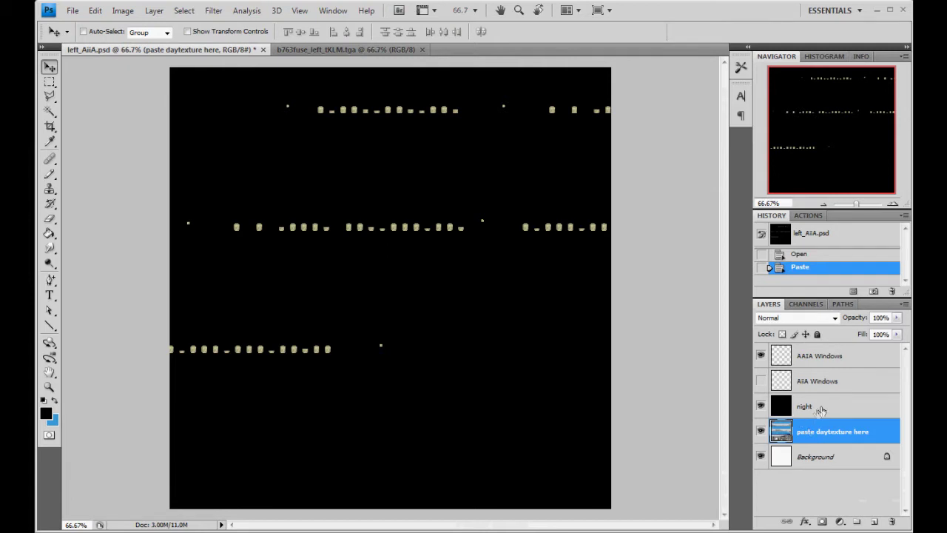
# - Set the night layer's opacity to 60%
pyautogui.click(828, 406)
pyautogui.click(762, 406)
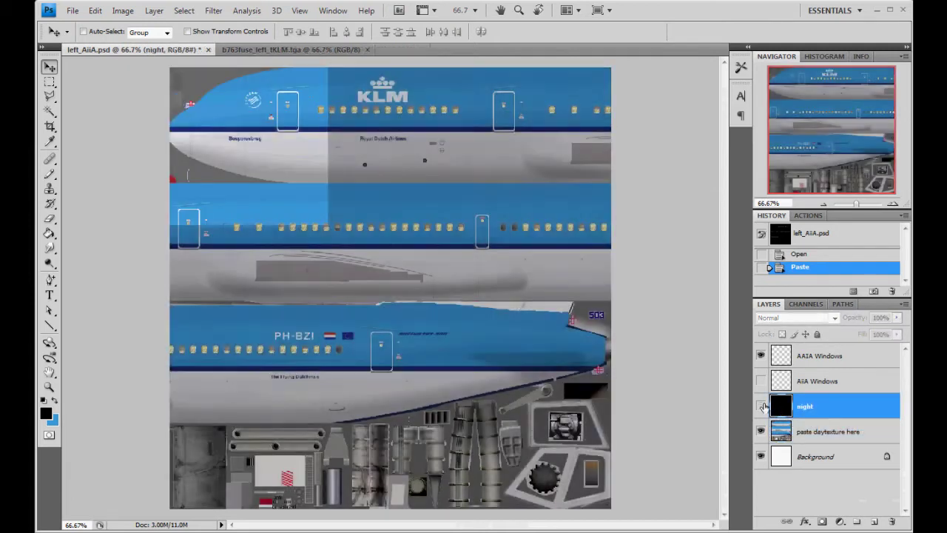
pyautogui.click(762, 406)
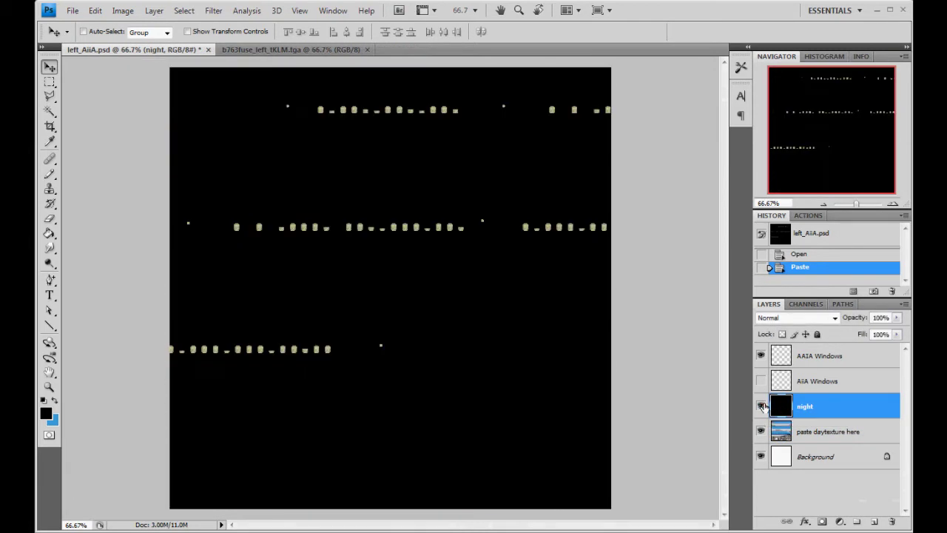
pyautogui.click(897, 318)
pyautogui.moveTo(864, 335); pyautogui.dragTo(874, 336)
# - Zoom to 100% and check the AAIA Windows lights align with the fuselage strips
pyautogui.click(850, 362)
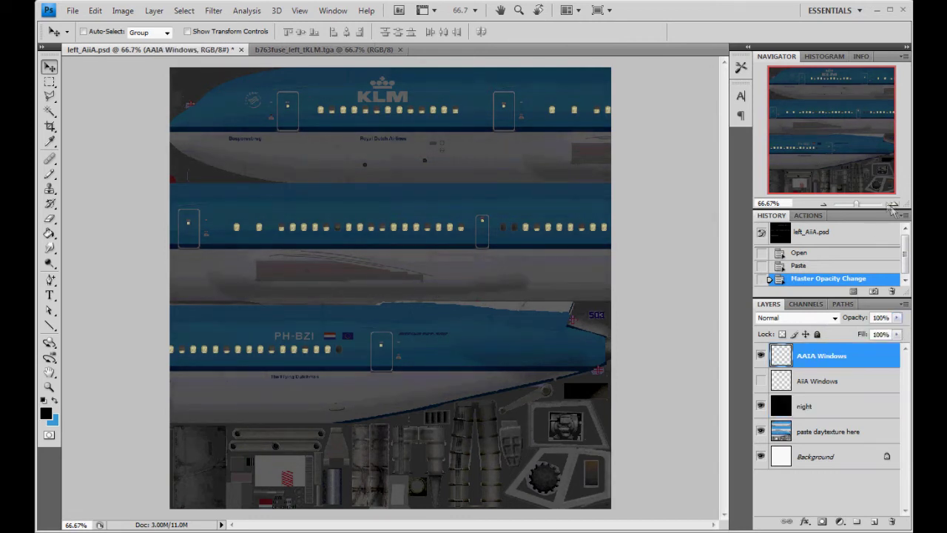
pyautogui.click(893, 204)
pyautogui.moveTo(882, 181); pyautogui.dragTo(877, 121)
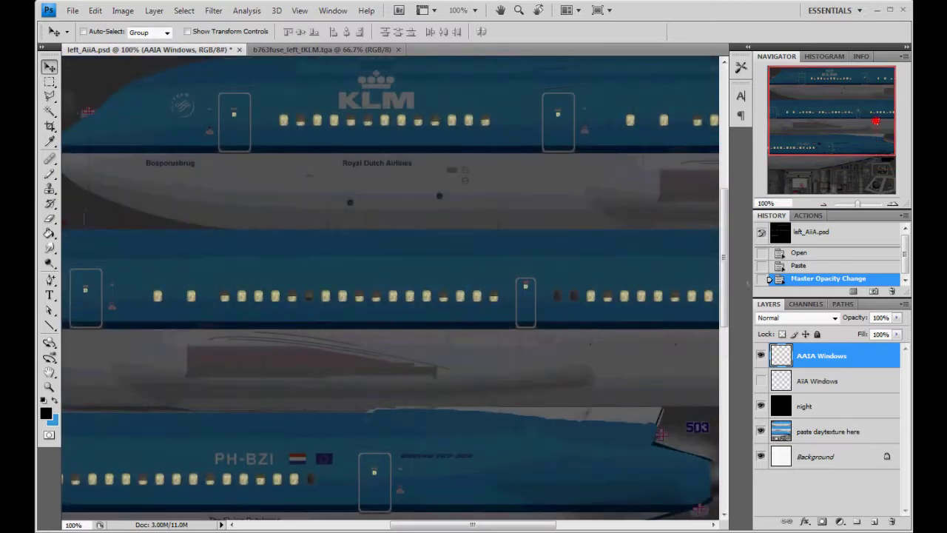
pyautogui.click(760, 356)
pyautogui.click(761, 356)
pyautogui.moveTo(805, 113); pyautogui.dragTo(821, 138)
# - Marquee-select one window light, then deselect so nothing on the texture is selected
pyautogui.press('m')
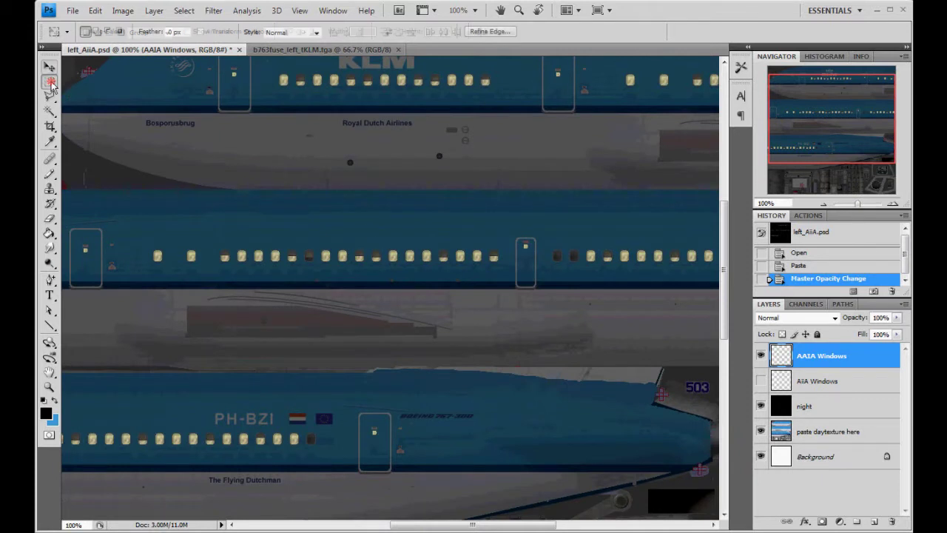
pyautogui.click(583, 244)
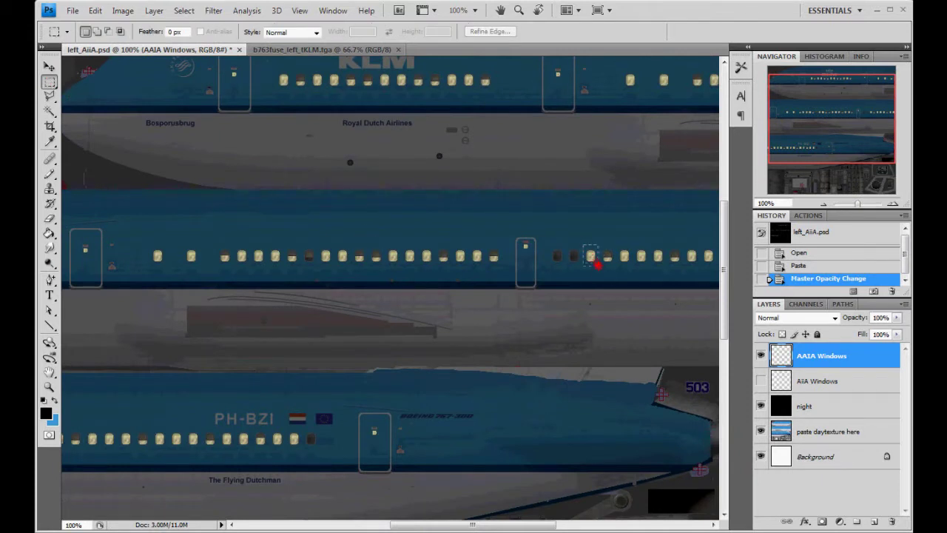
pyautogui.moveTo(598, 264); pyautogui.dragTo(599, 268)
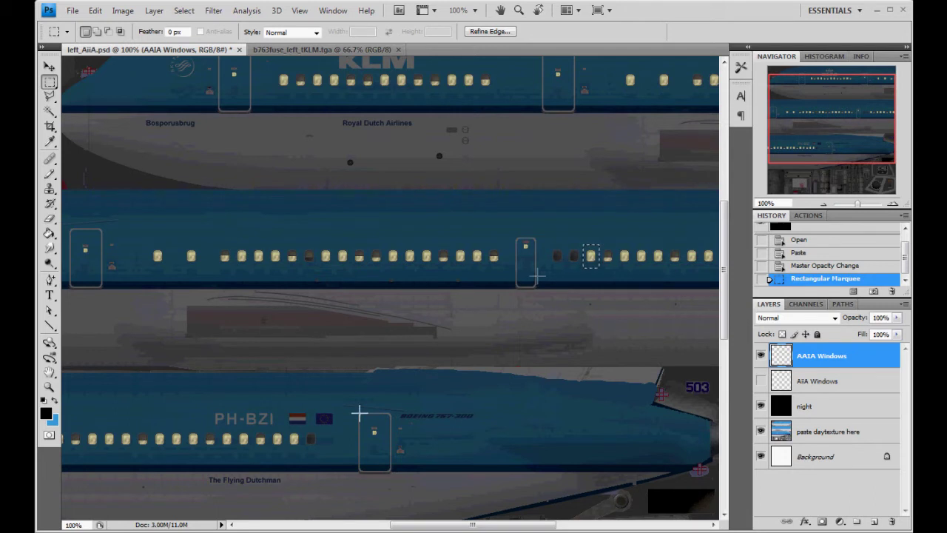
pyautogui.click(593, 332)
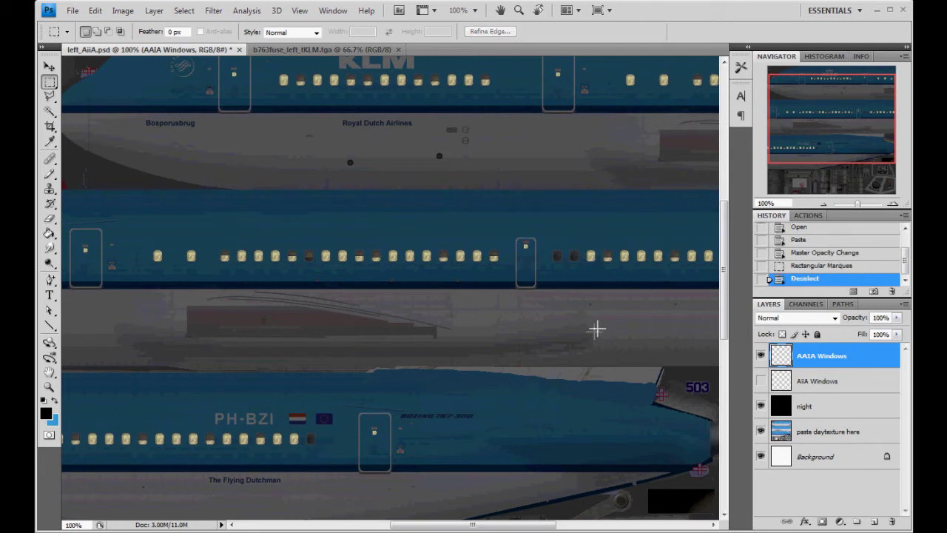
pyautogui.moveTo(822, 159)
pyautogui.mouseDown()
pyautogui.moveTo(823, 185)
pyautogui.moveTo(825, 143)
pyautogui.mouseUp()
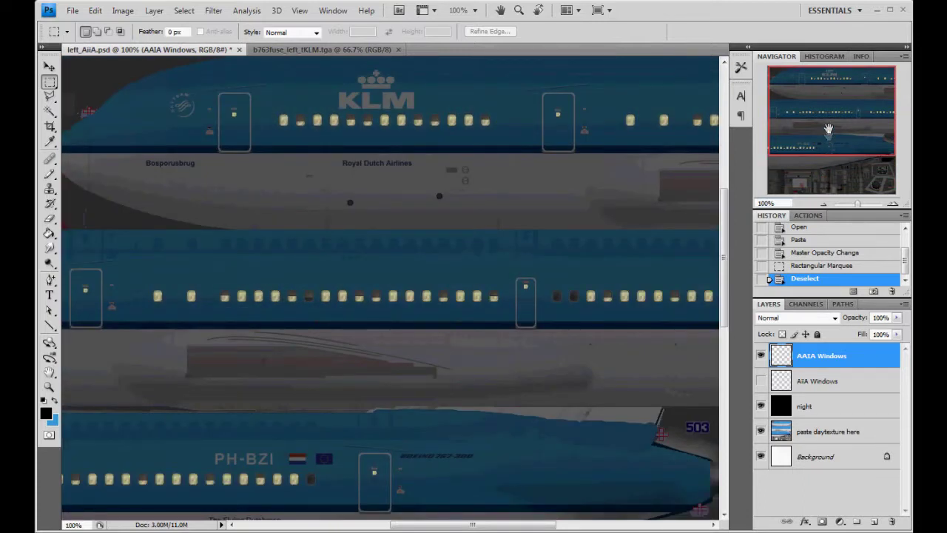
# - Raise the night layer's opacity back to 100%
pyautogui.click(833, 409)
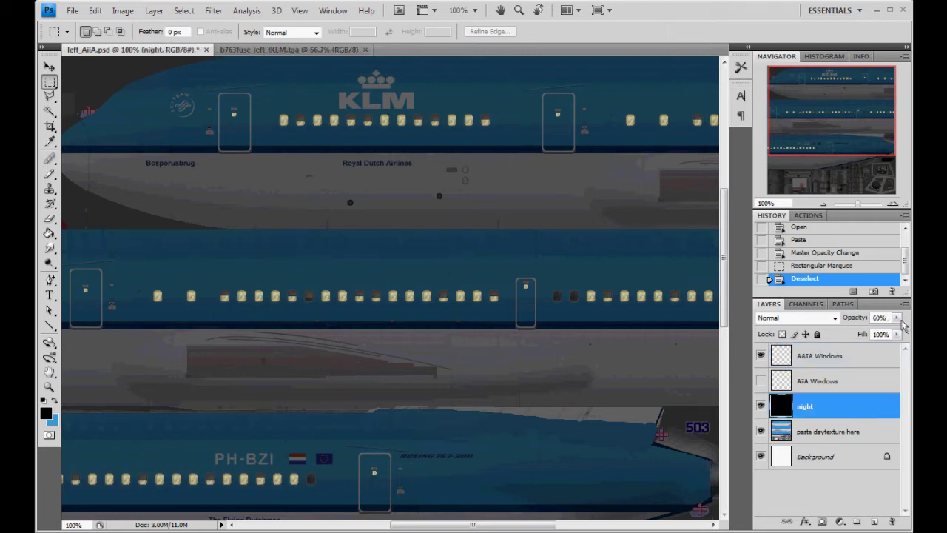
pyautogui.moveTo(897, 317); pyautogui.dragTo(911, 330)
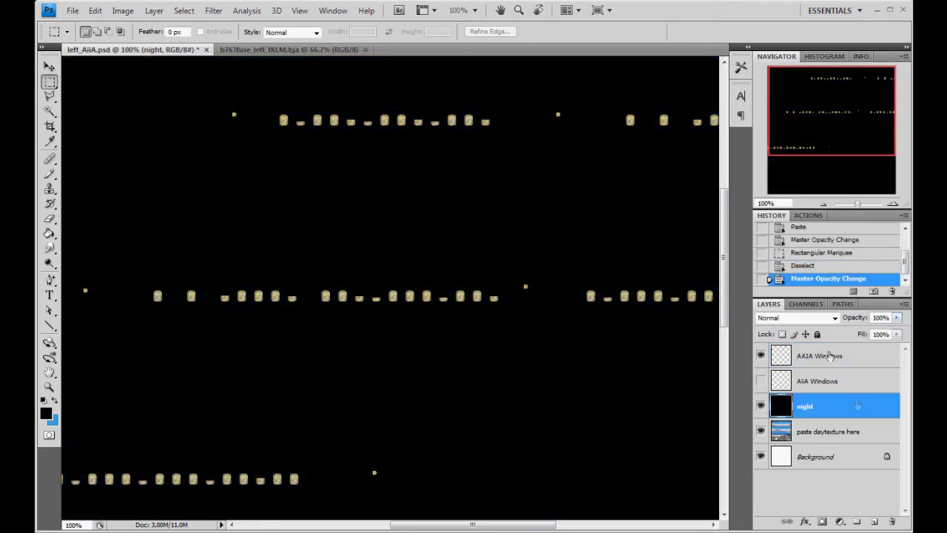
pyautogui.click(779, 319)
pyautogui.click(780, 324)
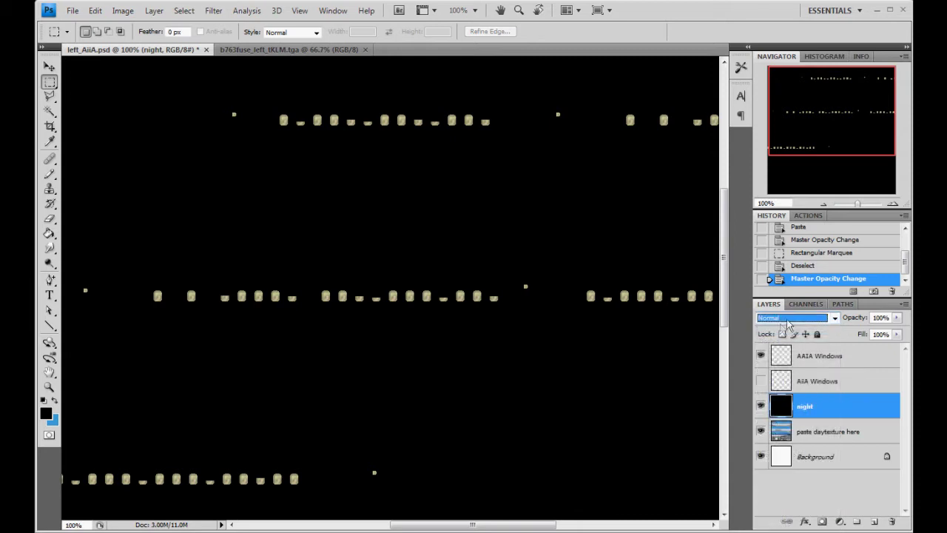
pyautogui.click(852, 431)
pyautogui.click(856, 415)
# - Flatten the image into one Background layer, discarding hidden layers
pyautogui.click(154, 10)
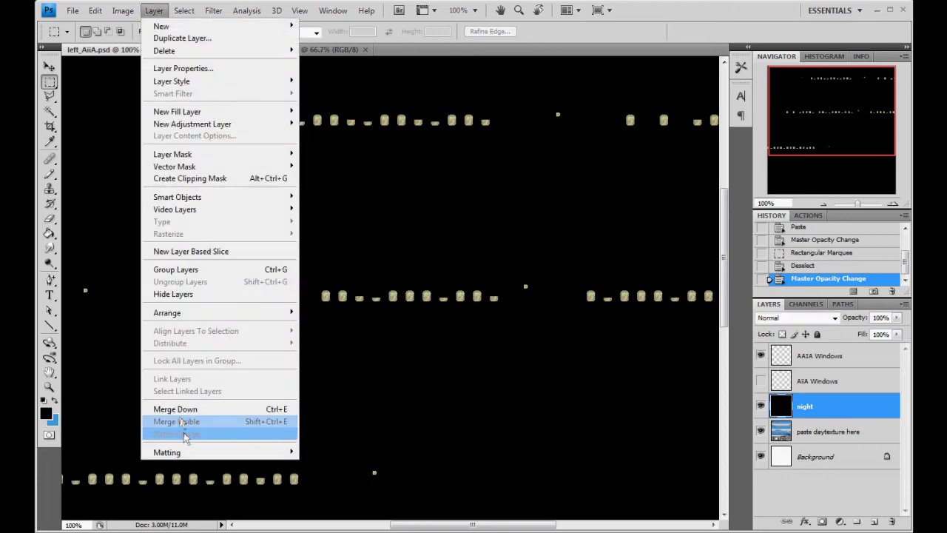
pyautogui.click(185, 435)
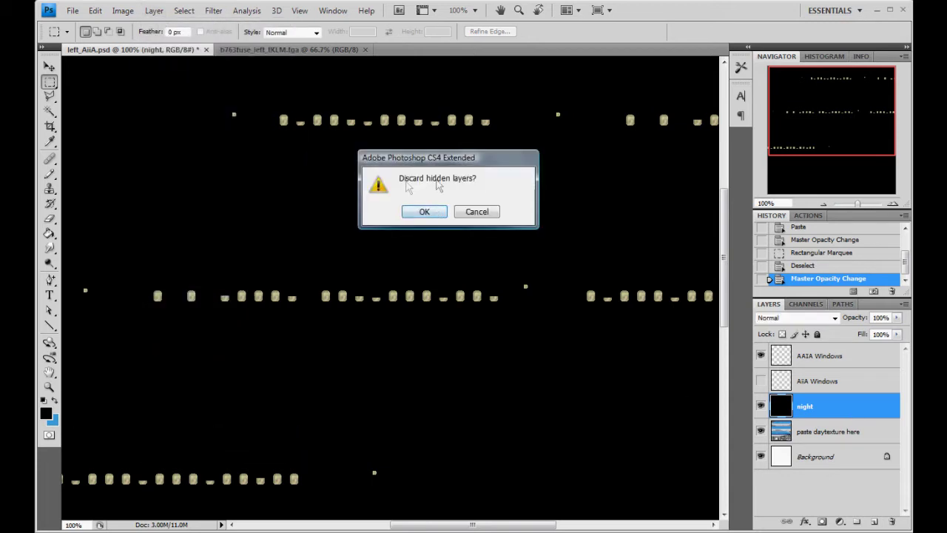
pyautogui.click(411, 213)
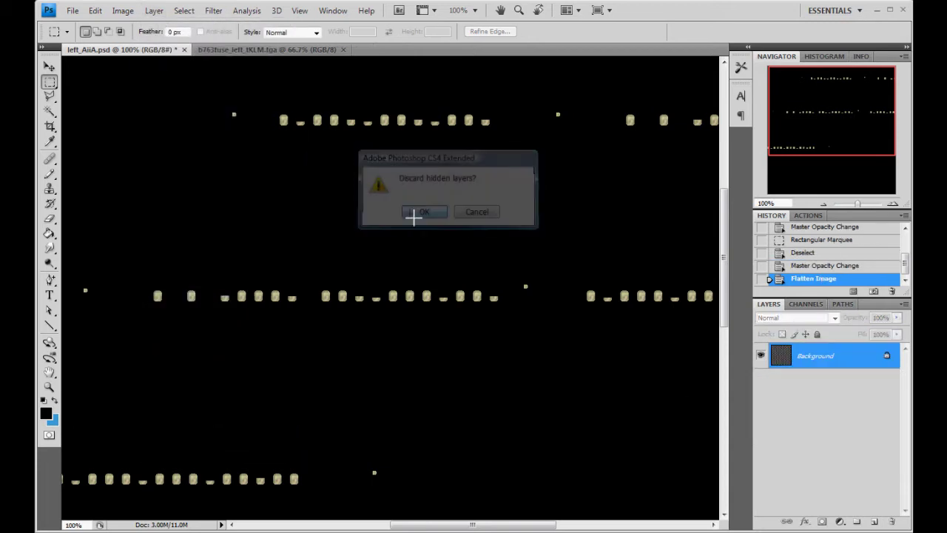
pyautogui.click(823, 205)
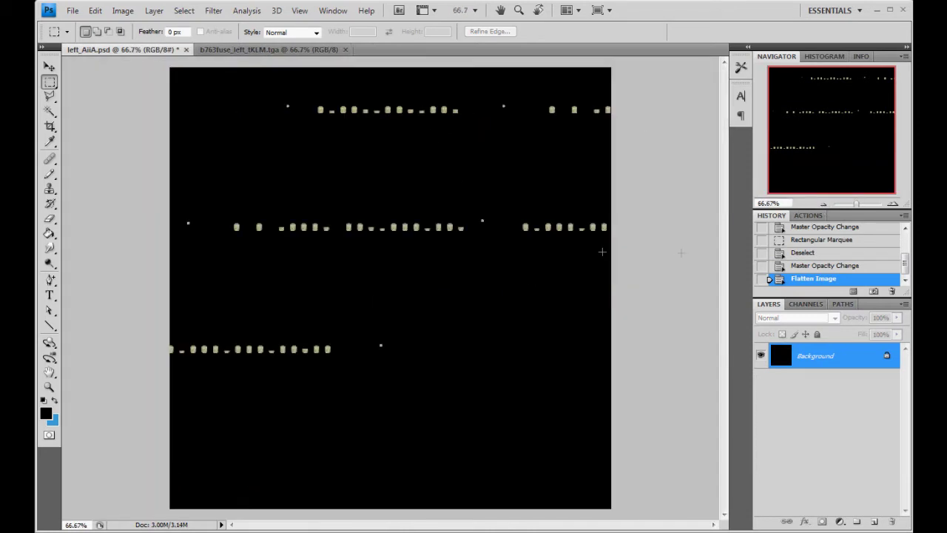
# - Save the flattened texture as left_AiiAKLM.psd
pyautogui.click(73, 10)
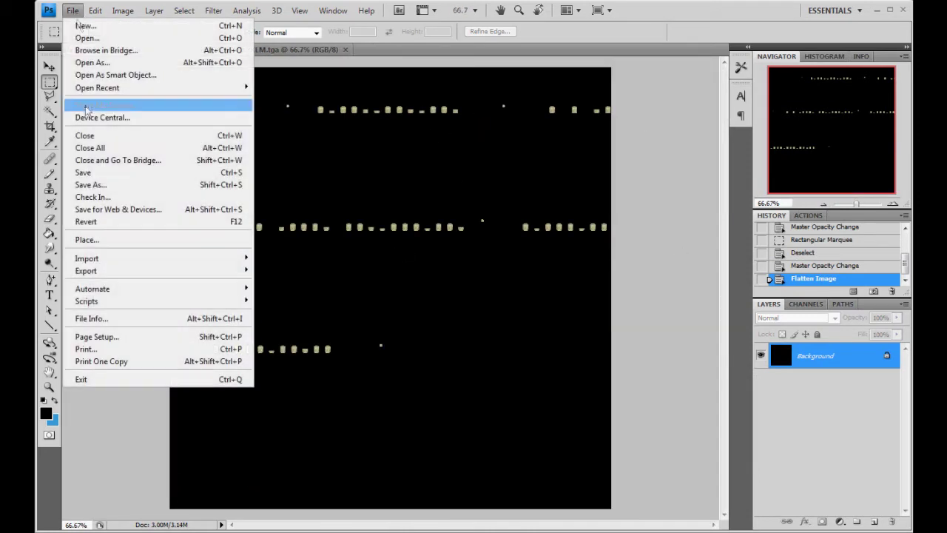
pyautogui.click(98, 185)
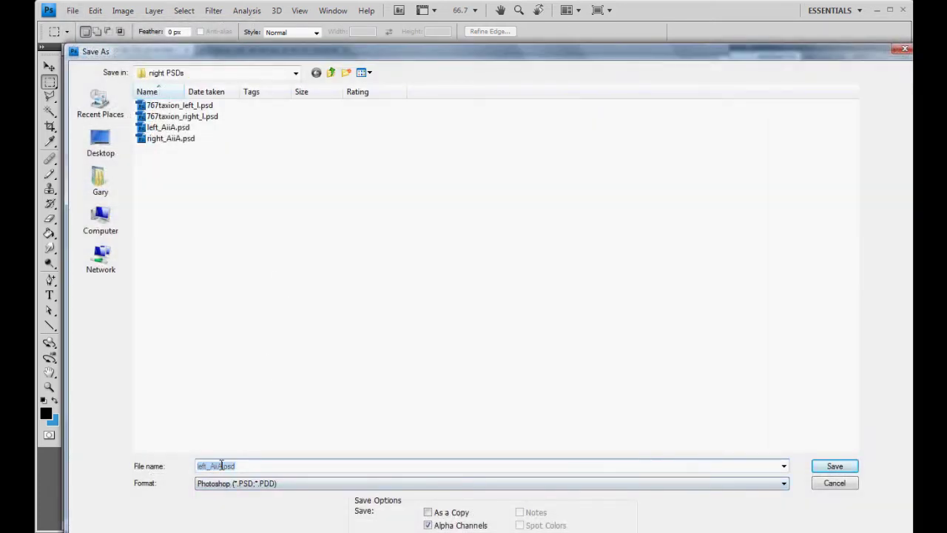
pyautogui.click(219, 466)
pyautogui.write('KLM')
pyautogui.press('Return')
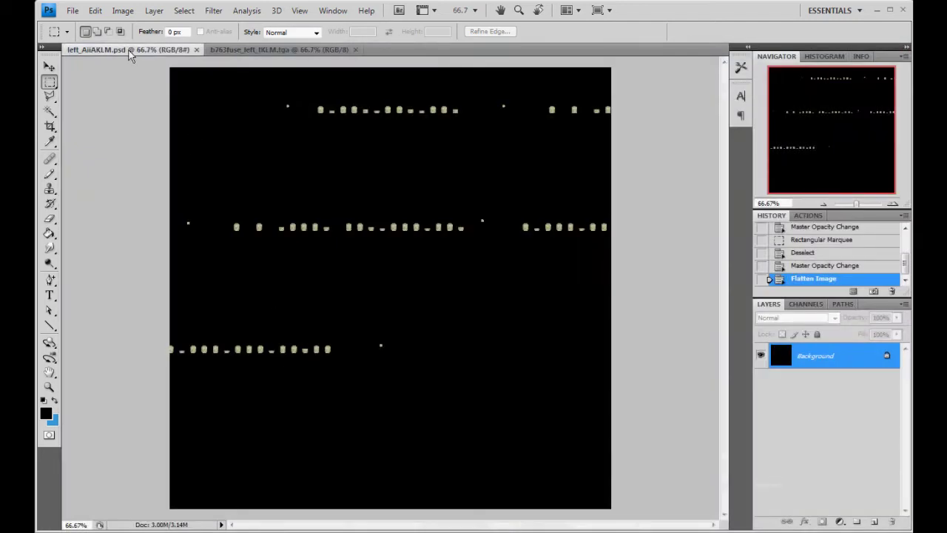
# - Save it again as left_AiiAKLM.bmp in 24-bit BMP format
pyautogui.click(73, 11)
pyautogui.click(111, 187)
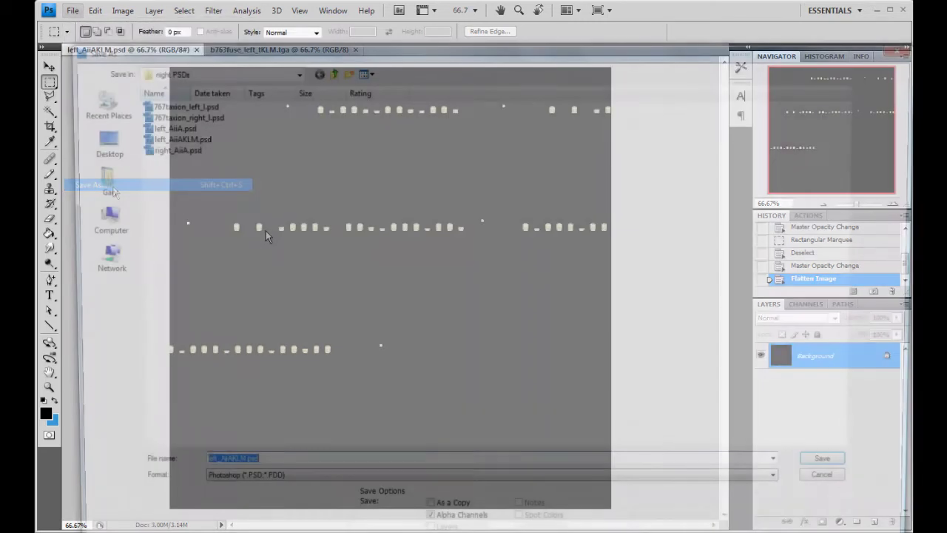
pyautogui.click(268, 483)
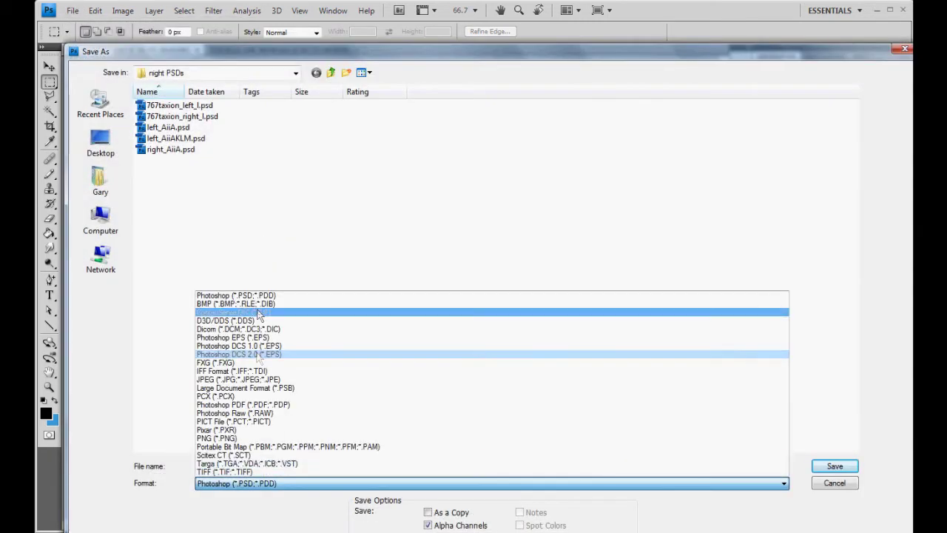
pyautogui.click(259, 305)
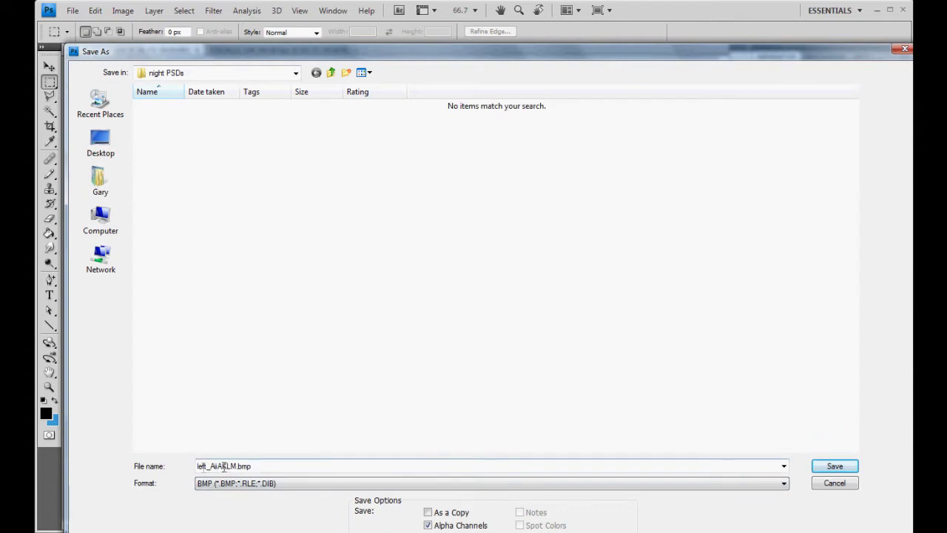
pyautogui.click(836, 467)
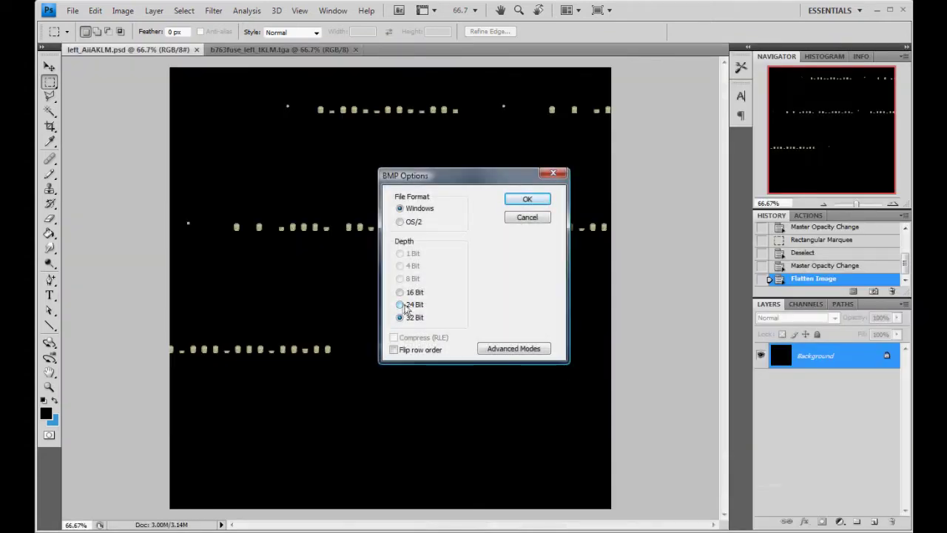
pyautogui.click(404, 308)
pyautogui.click(523, 201)
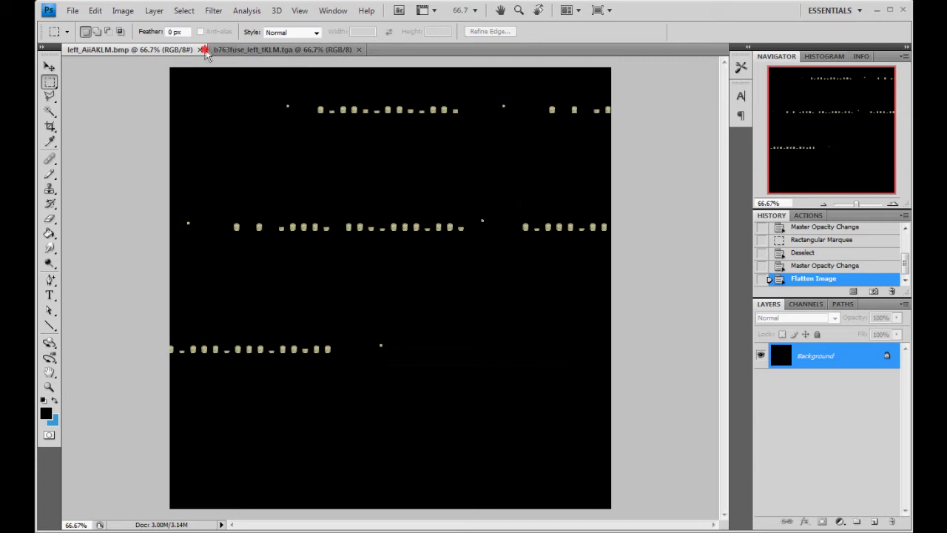
# - Close left_AiiAKLM.bmp and b763fuse_left_tKLM.tga, then open right_AiiA.psd
pyautogui.click(199, 50)
pyautogui.click(213, 49)
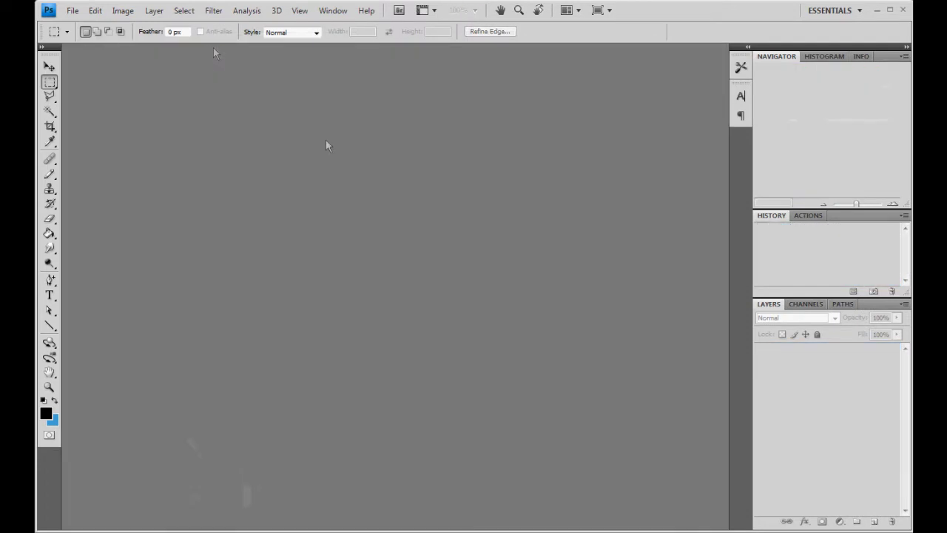
pyautogui.click(76, 9)
pyautogui.click(81, 35)
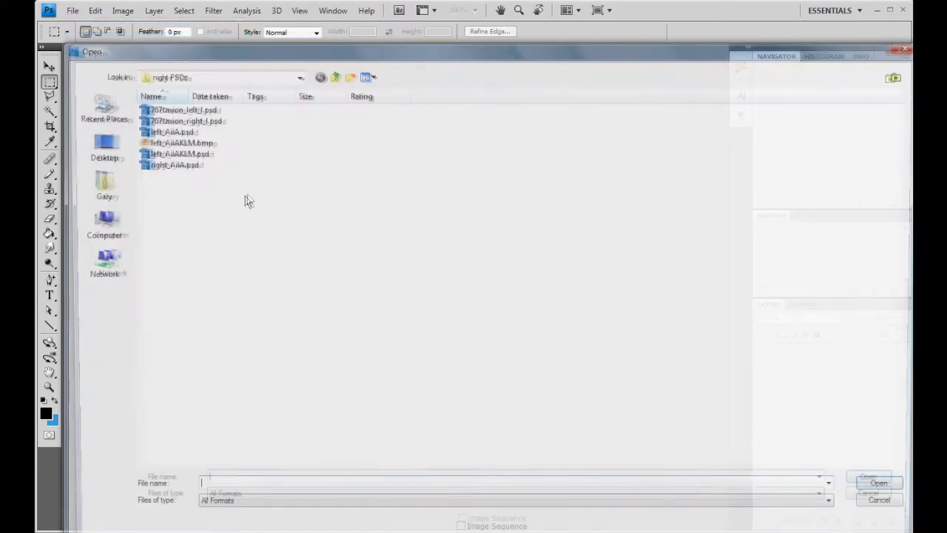
pyautogui.doubleClick(186, 165)
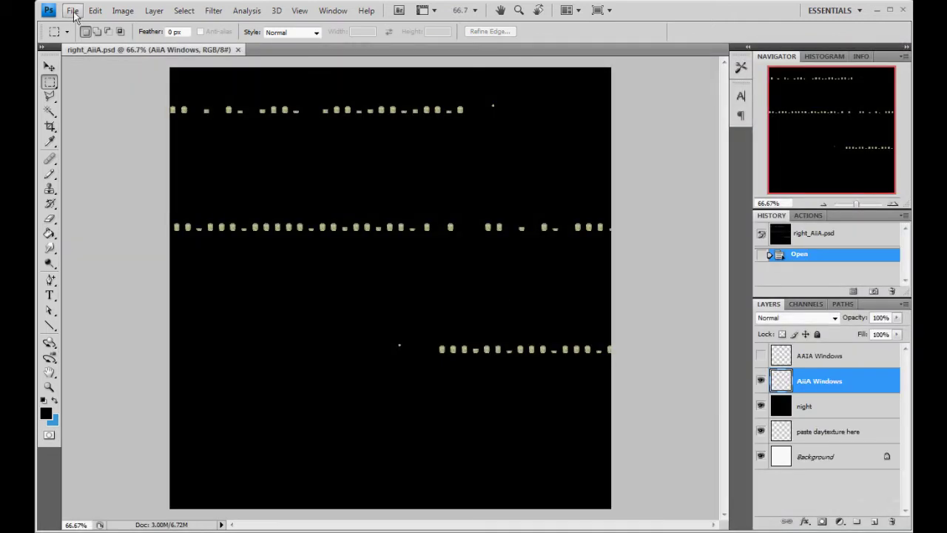
# - Hide AiiA Windows, show AAIA Windows, and select the AAIA Windows layer
pyautogui.click(761, 381)
pyautogui.click(761, 356)
pyautogui.click(820, 442)
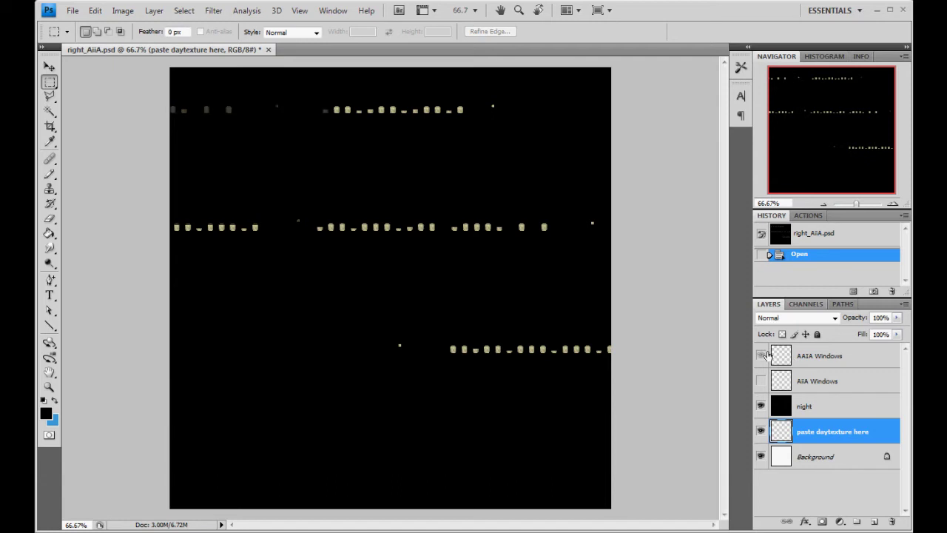
pyautogui.click(870, 358)
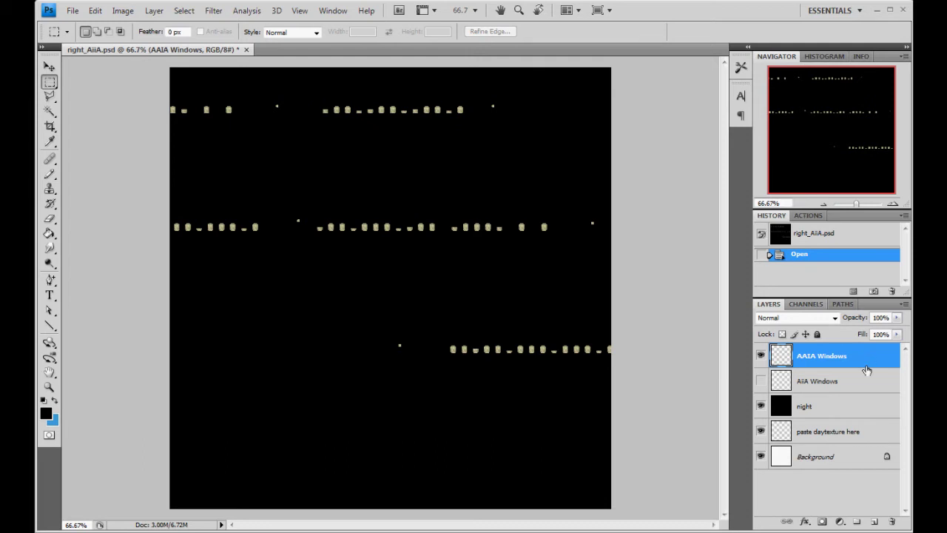
# - Flatten right_AiiA.psd, discarding the hidden layers
pyautogui.click(153, 10)
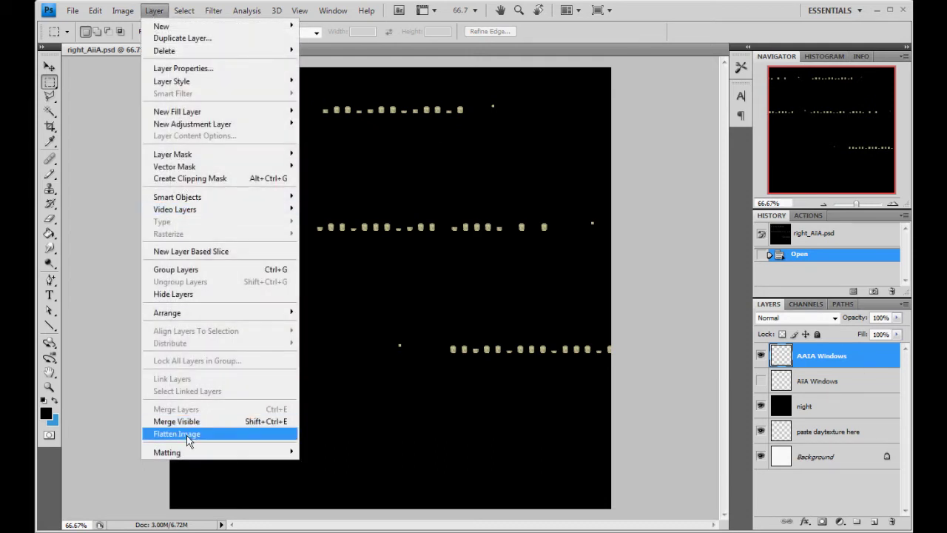
pyautogui.click(186, 435)
pyautogui.click(425, 213)
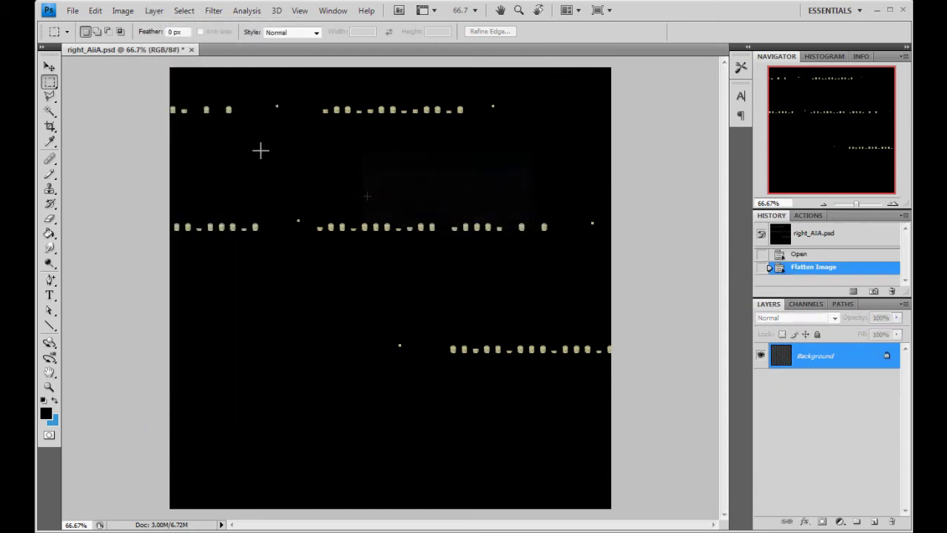
# - Save it as right_AiiAKLM.bmp, a 24-bit BMP, and close the image
pyautogui.click(73, 11)
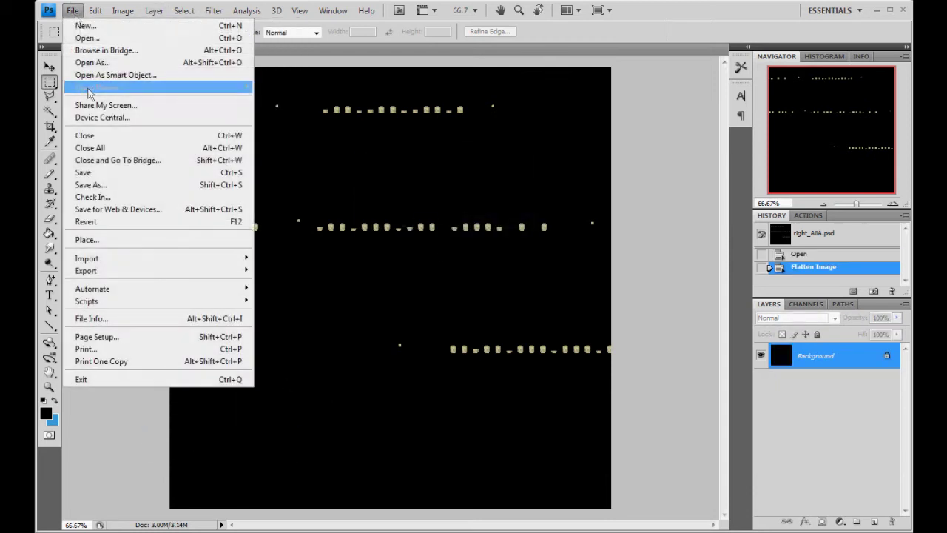
pyautogui.click(87, 182)
pyautogui.press('Right')
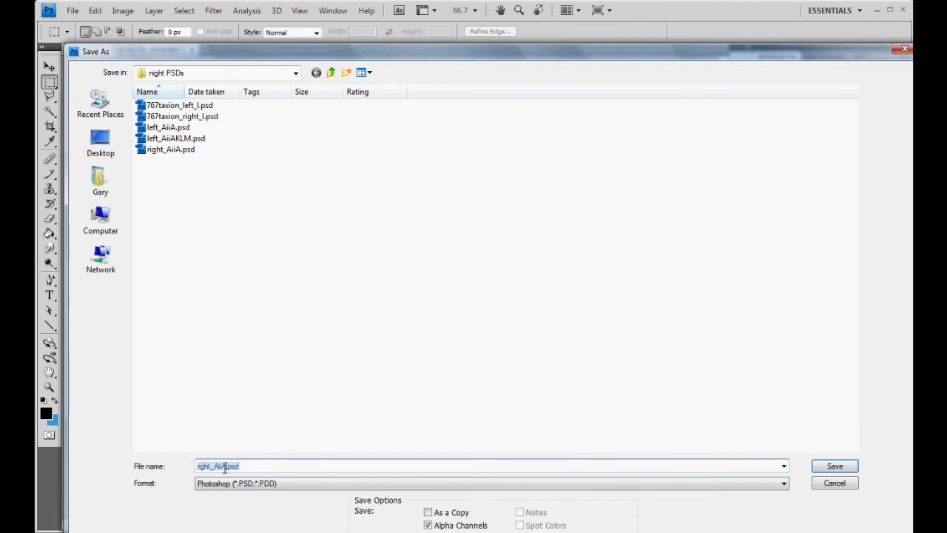
pyautogui.press('Left')
pyautogui.press('Left')
pyautogui.press('Left')
pyautogui.press('Left')
pyautogui.write('KLM')
pyautogui.click(339, 484)
pyautogui.click(274, 303)
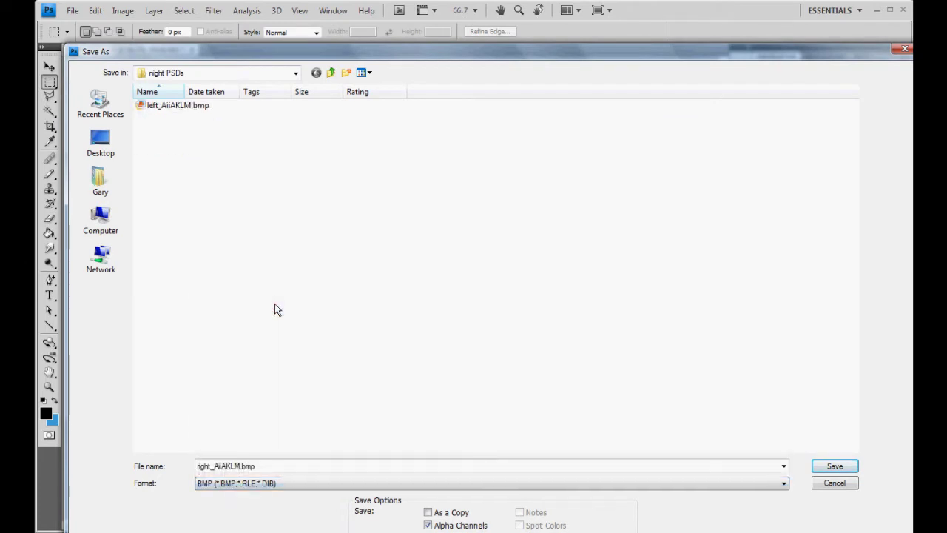
pyautogui.click(832, 466)
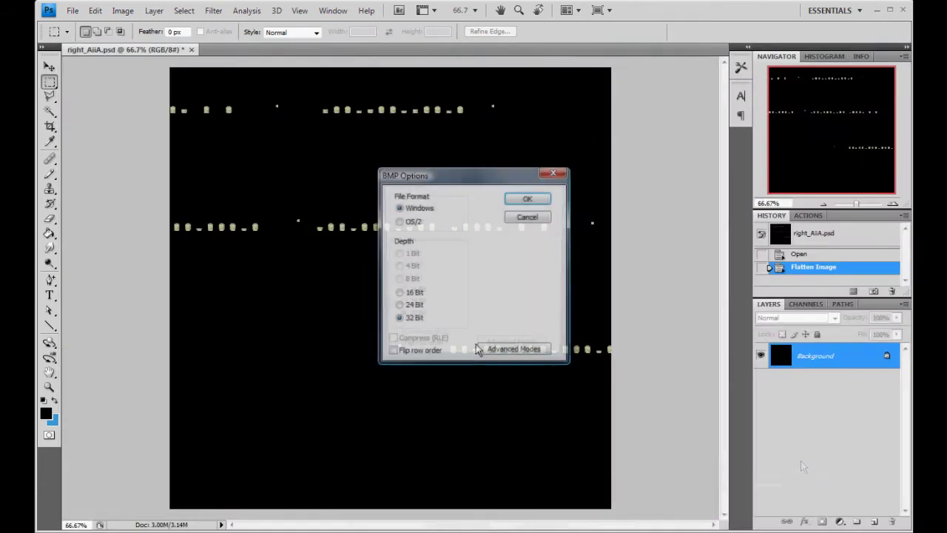
pyautogui.click(406, 304)
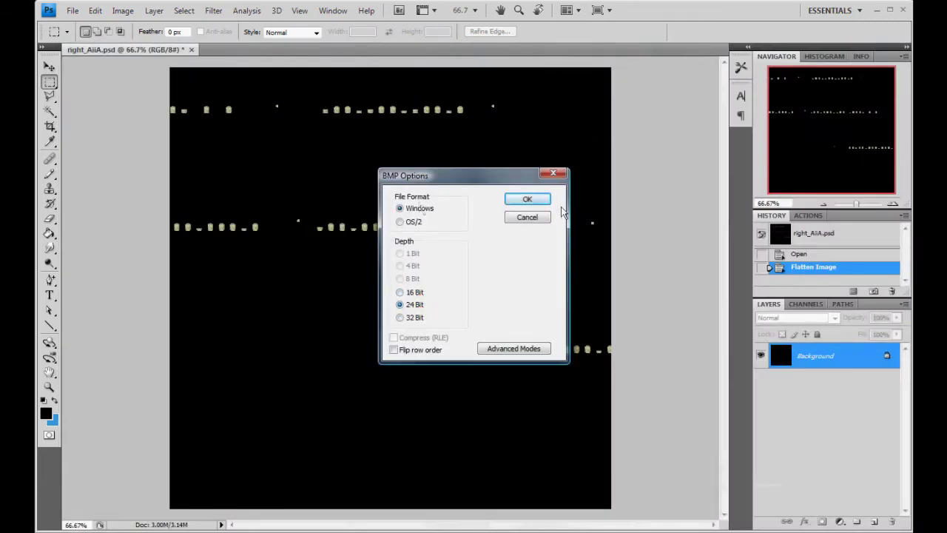
pyautogui.click(528, 200)
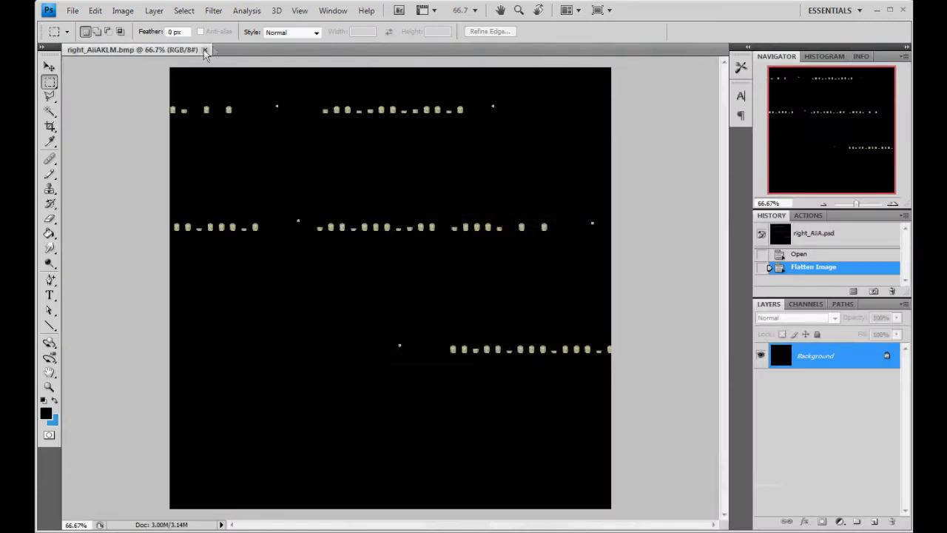
pyautogui.click(205, 49)
# - Open 767taxion_left_l.psd and show AAIA Windows instead of AiA Windows
pyautogui.click(73, 10)
pyautogui.click(83, 39)
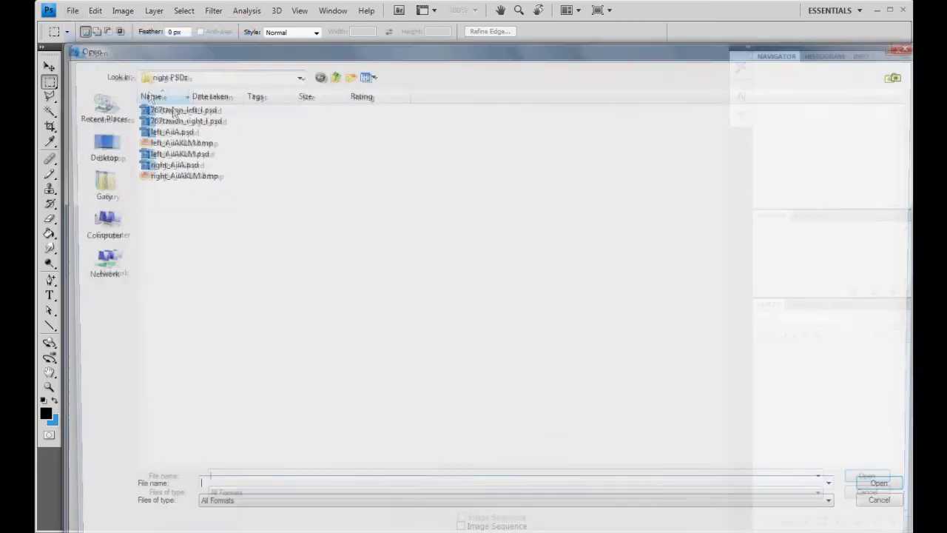
pyautogui.click(203, 111)
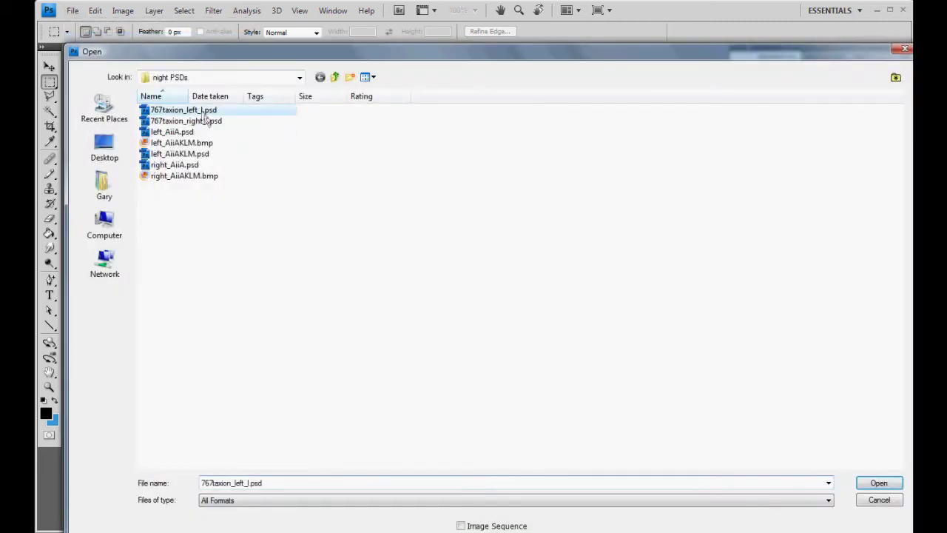
pyautogui.click(878, 482)
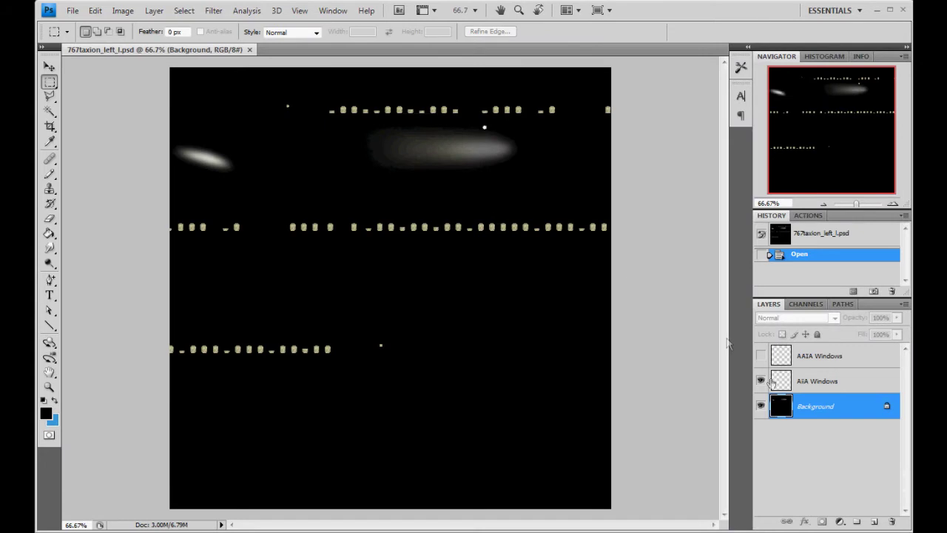
pyautogui.click(853, 391)
pyautogui.click(761, 381)
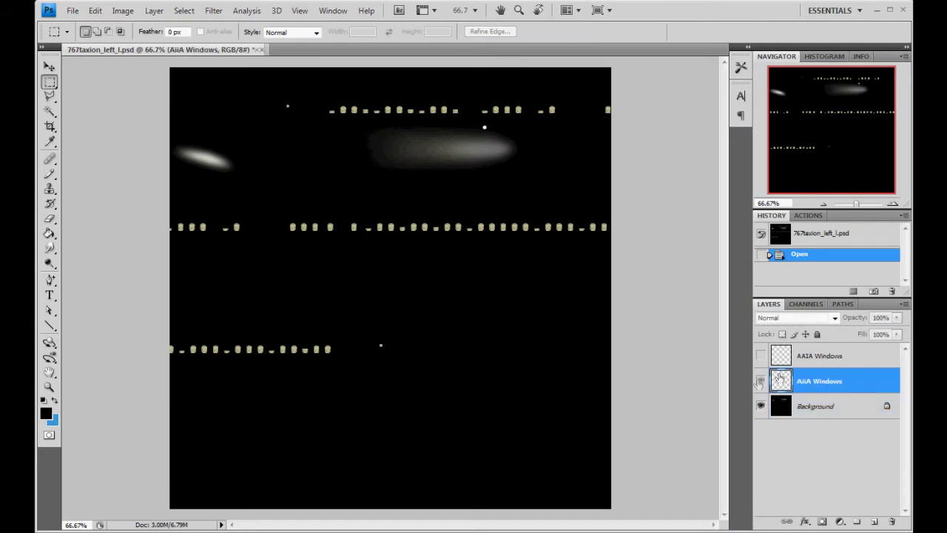
pyautogui.click(825, 358)
pyautogui.click(760, 356)
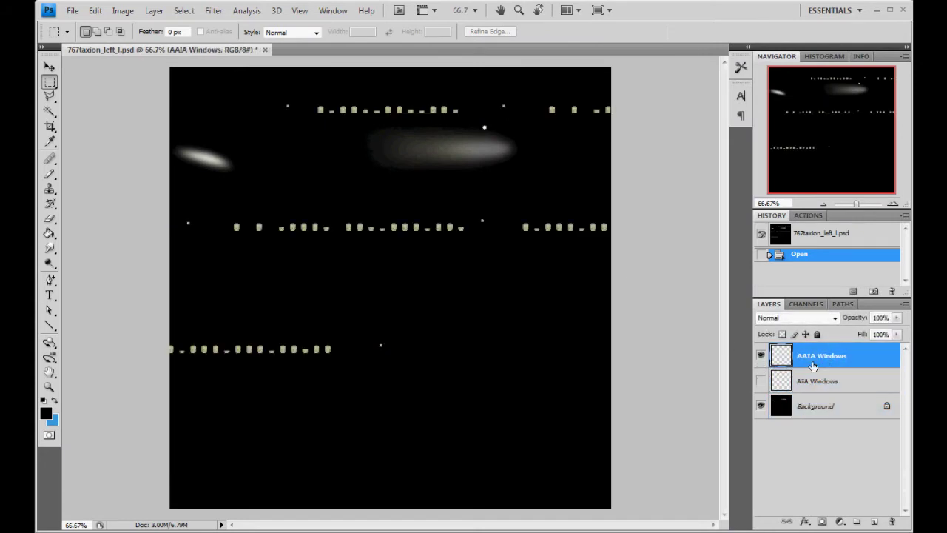
# - Flatten 767taxion_left_l, discarding the hidden layers
pyautogui.click(154, 11)
pyautogui.click(156, 434)
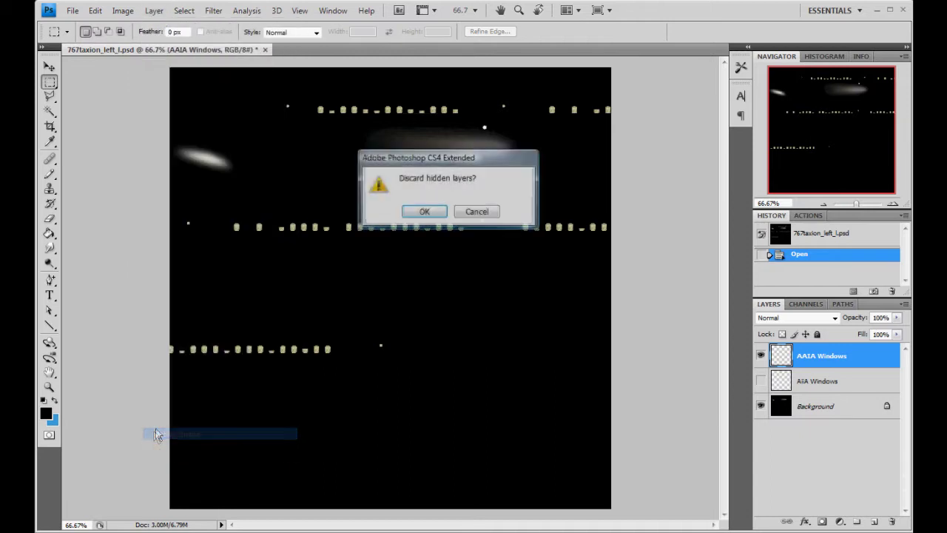
pyautogui.press('Return')
# - Save it as 767taxion_left_lKLM.bmp and close the image
pyautogui.click(77, 11)
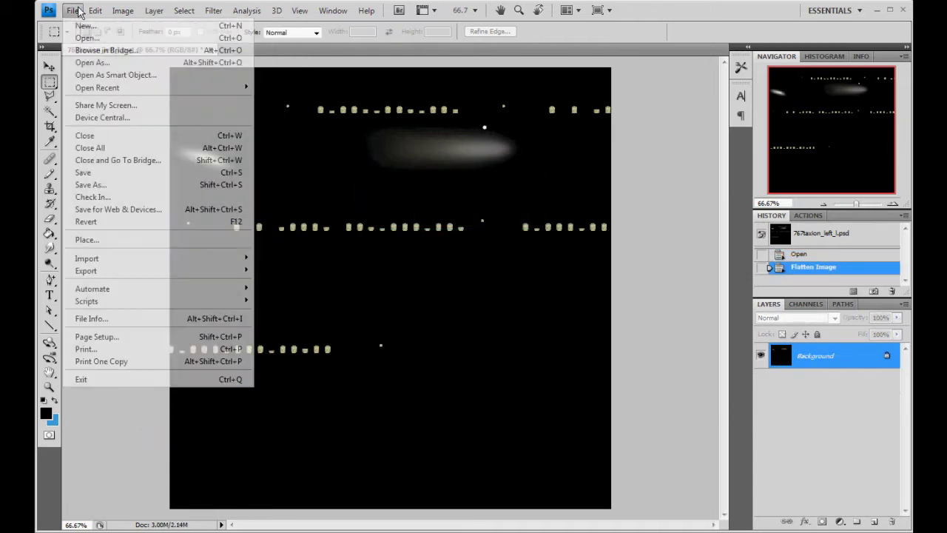
pyautogui.click(90, 184)
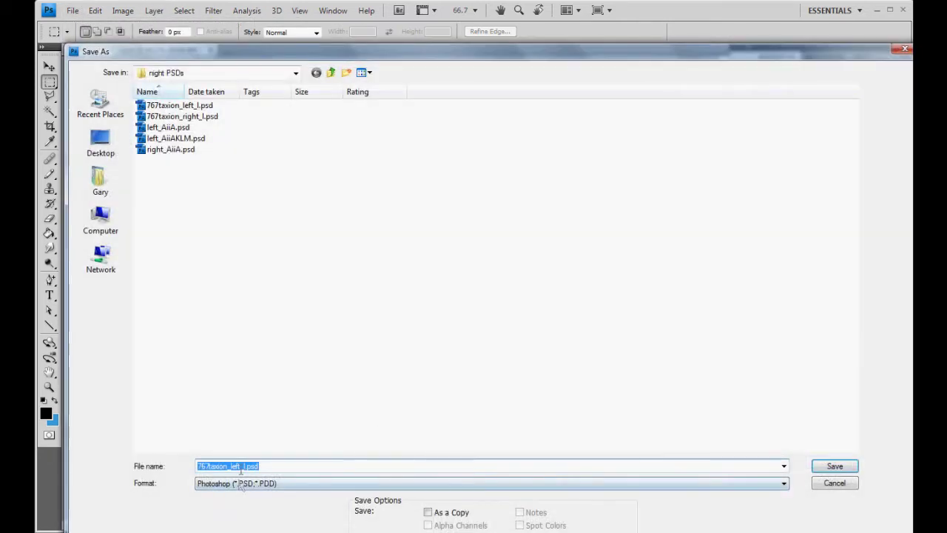
pyautogui.click(247, 467)
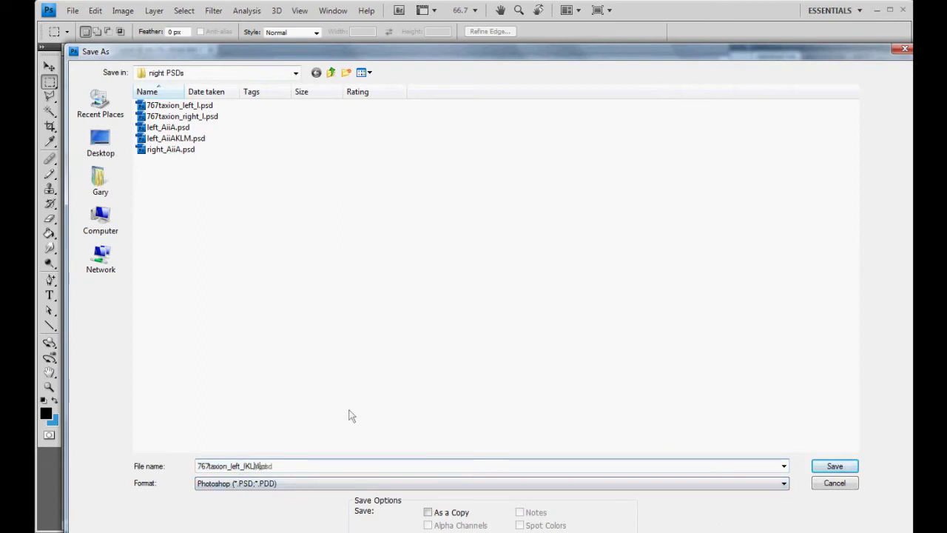
pyautogui.click(311, 483)
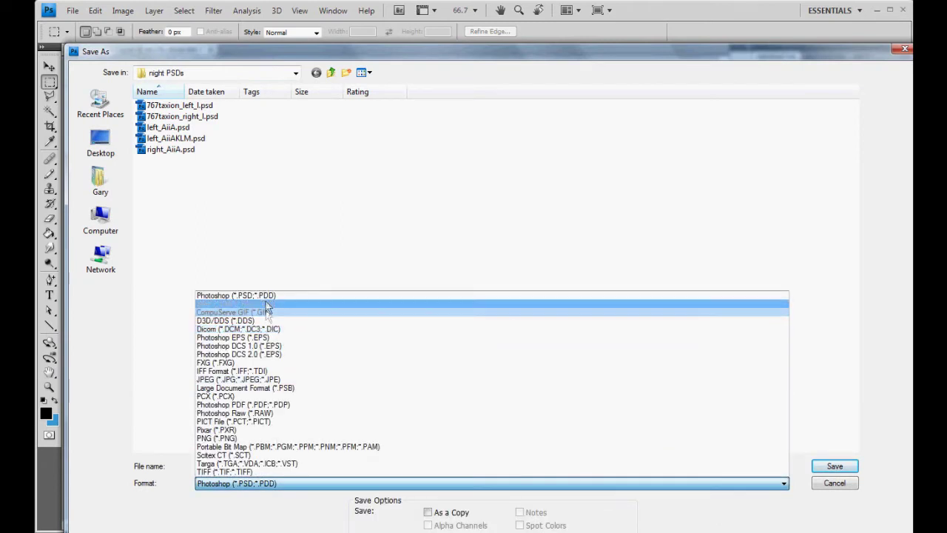
pyautogui.click(237, 307)
pyautogui.click(827, 472)
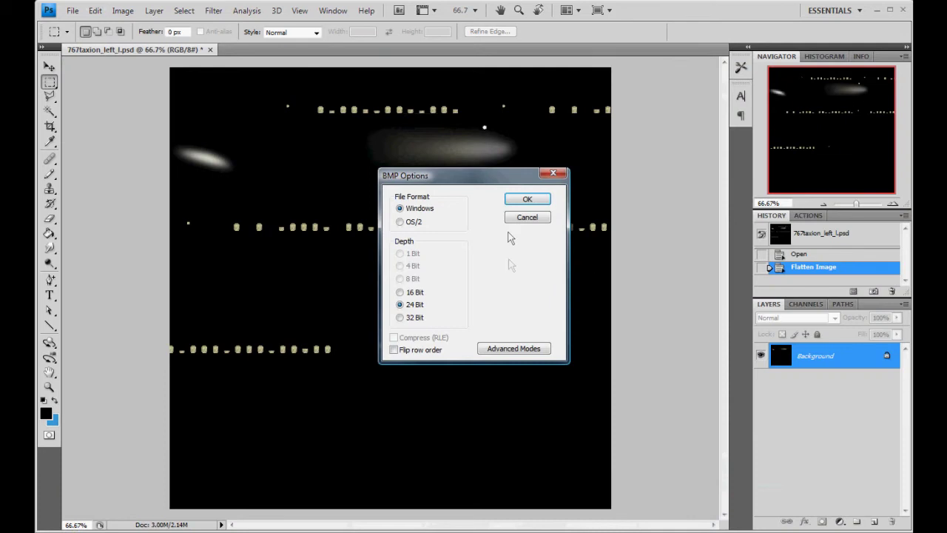
pyautogui.click(526, 202)
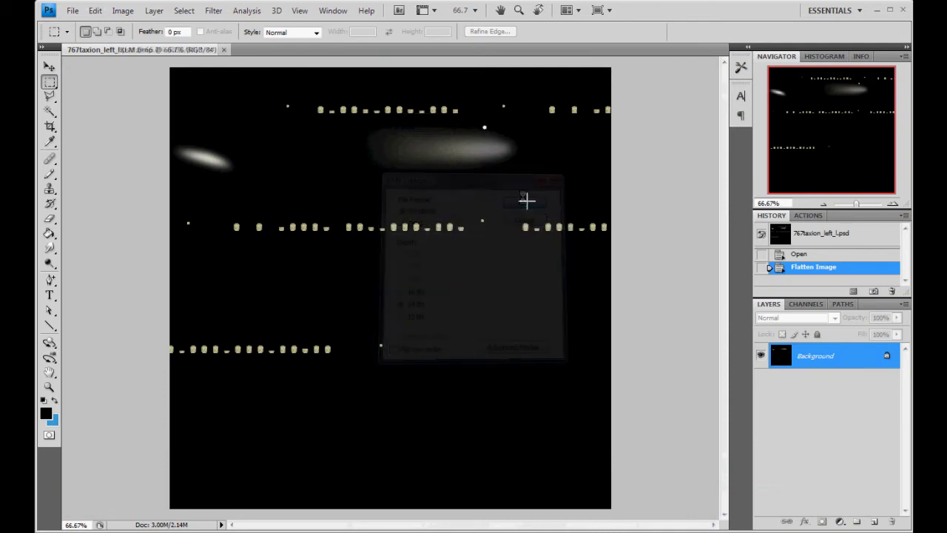
pyautogui.click(223, 50)
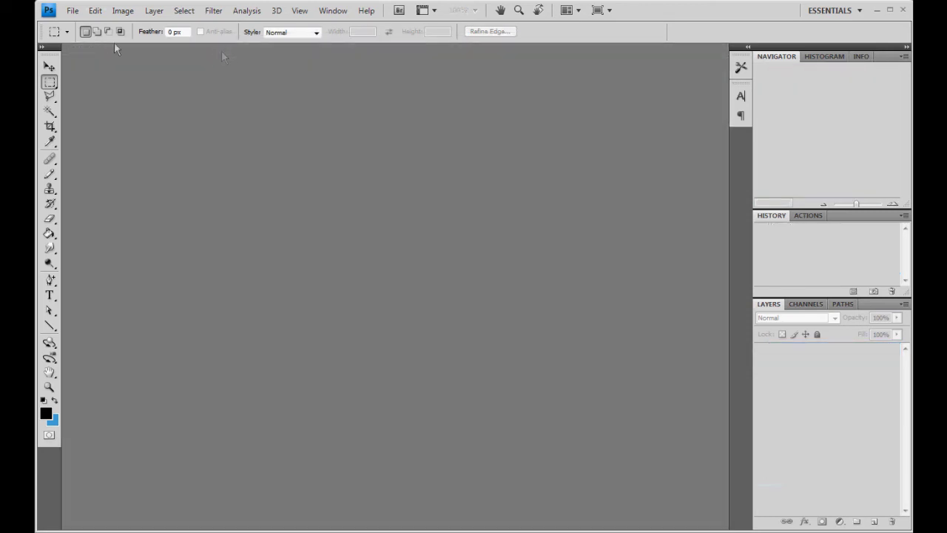
# - Open 767taxion_right_l.psd and show AAIA Windows instead of AiA Windows
pyautogui.click(72, 11)
pyautogui.click(82, 39)
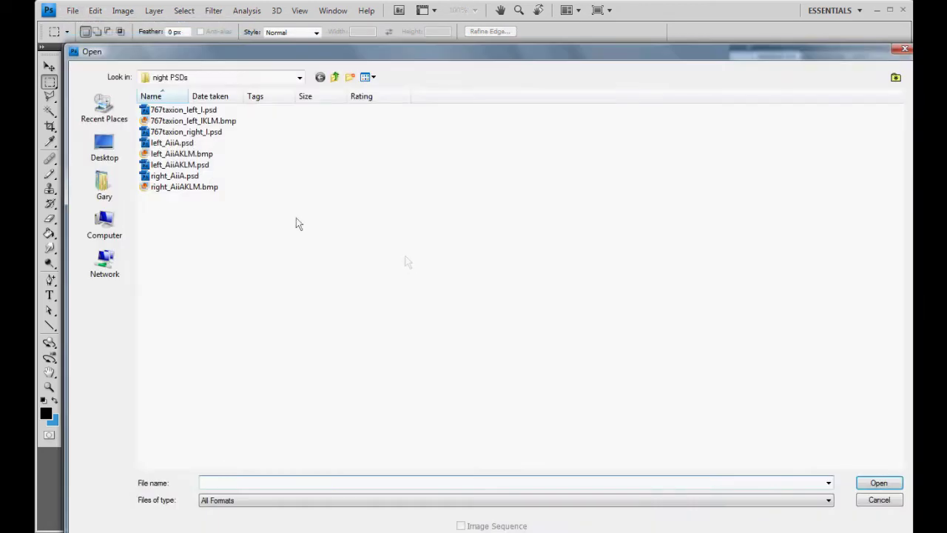
pyautogui.doubleClick(207, 133)
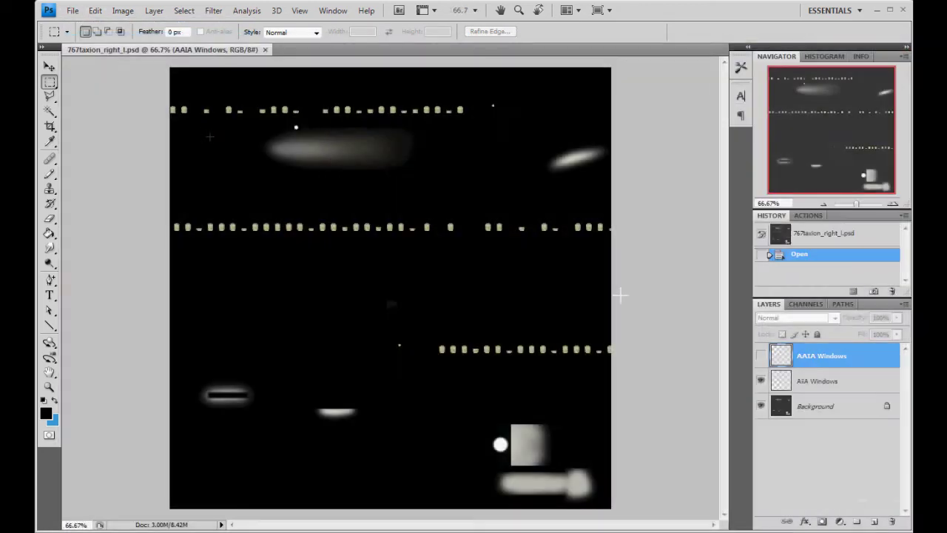
pyautogui.click(763, 372)
pyautogui.click(762, 356)
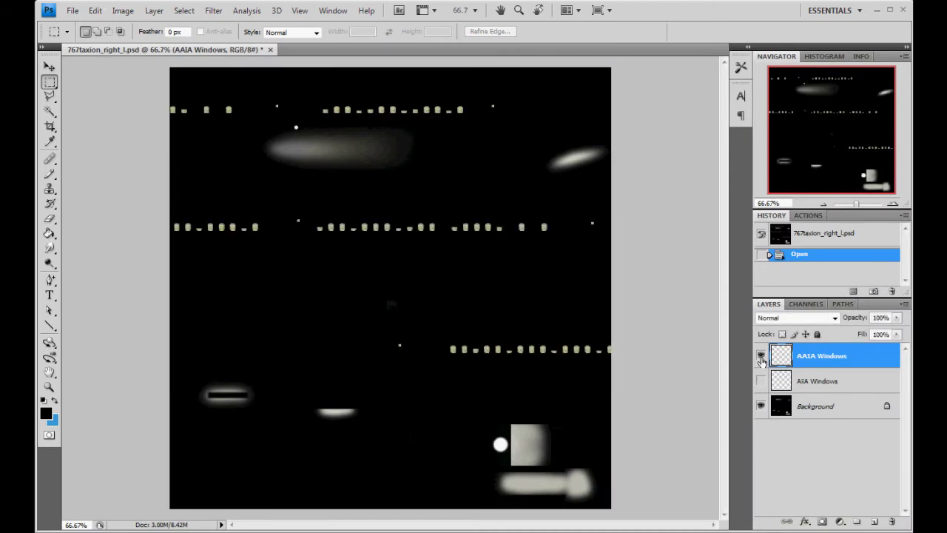
# - Flatten 767taxion_right_l into one layer, discarding the hidden layers
pyautogui.click(154, 10)
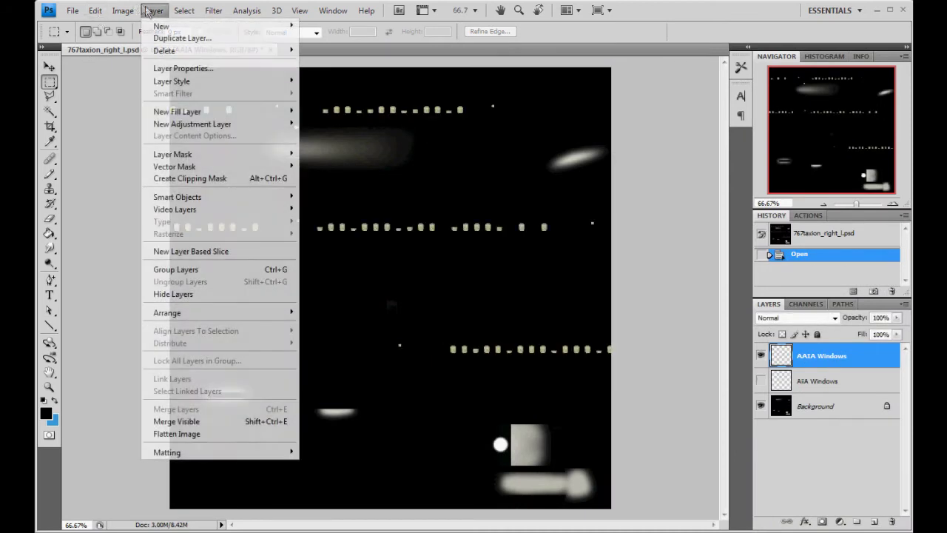
pyautogui.click(202, 435)
pyautogui.click(426, 210)
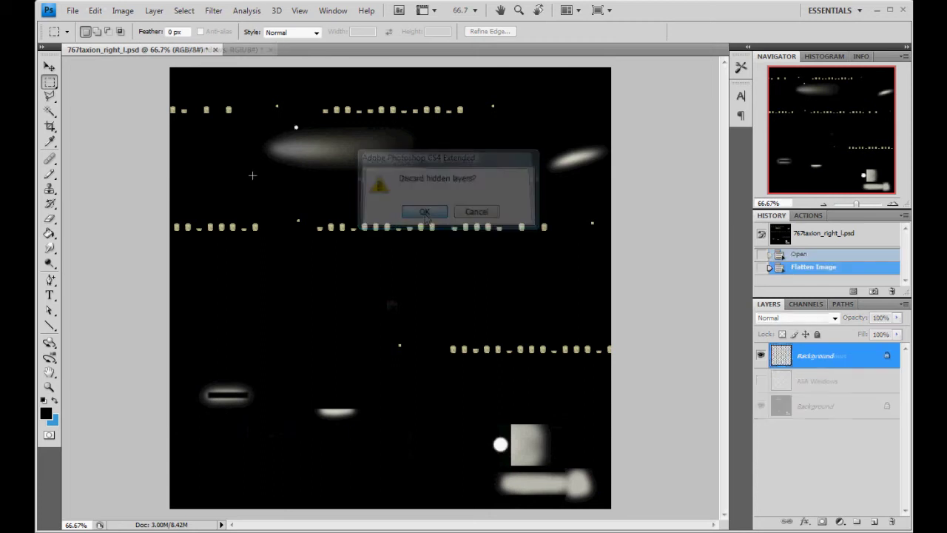
# - Save a copy named 767taxion_right_lKLM in BMP format
pyautogui.click(72, 11)
pyautogui.click(90, 184)
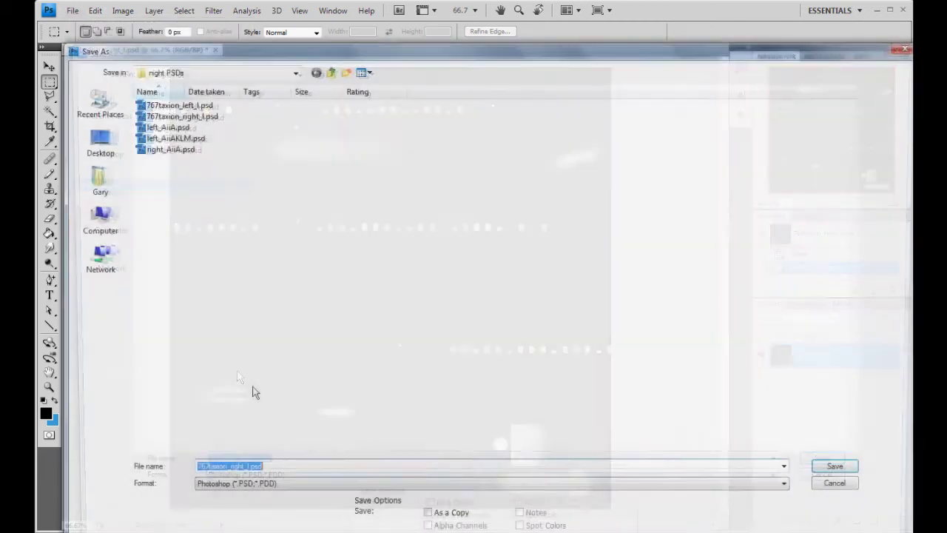
pyautogui.click(246, 467)
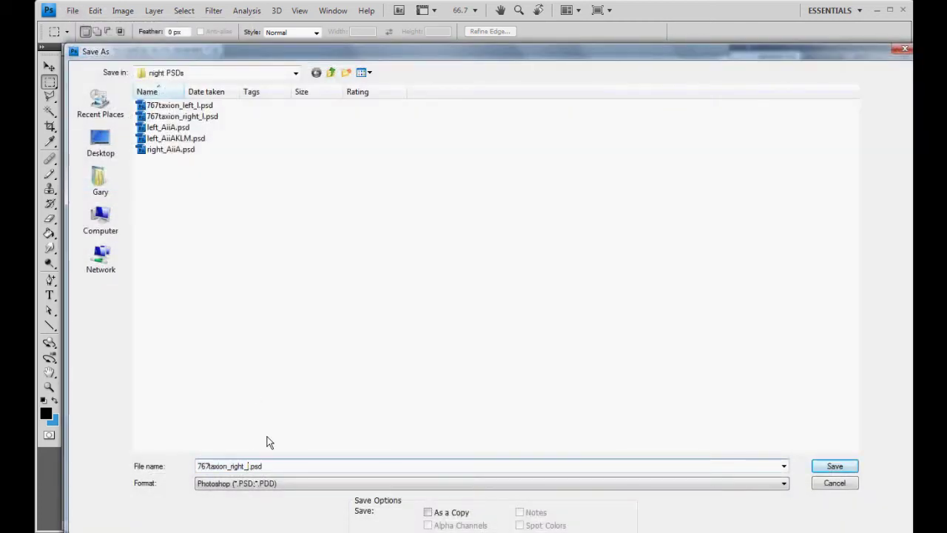
pyautogui.write('k')
pyautogui.click(269, 484)
pyautogui.click(259, 303)
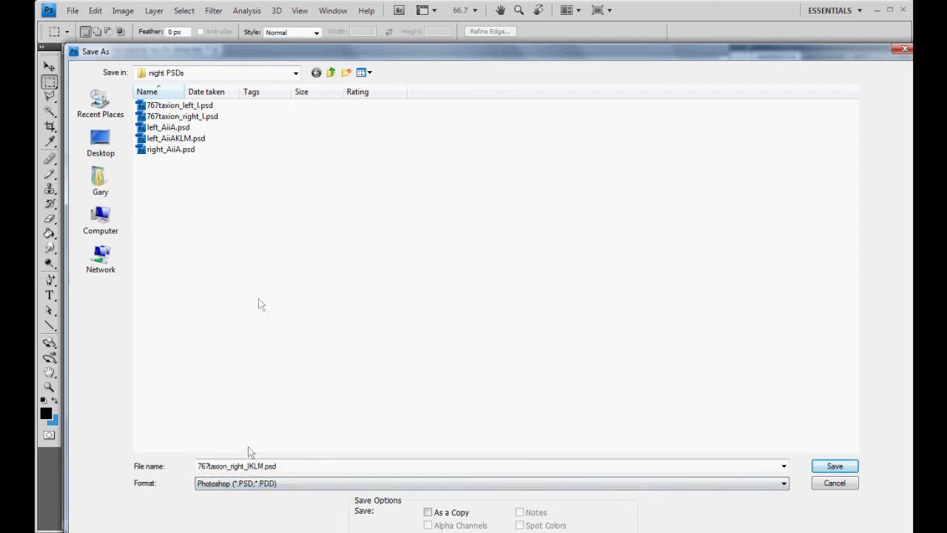
pyautogui.click(252, 485)
pyautogui.click(259, 185)
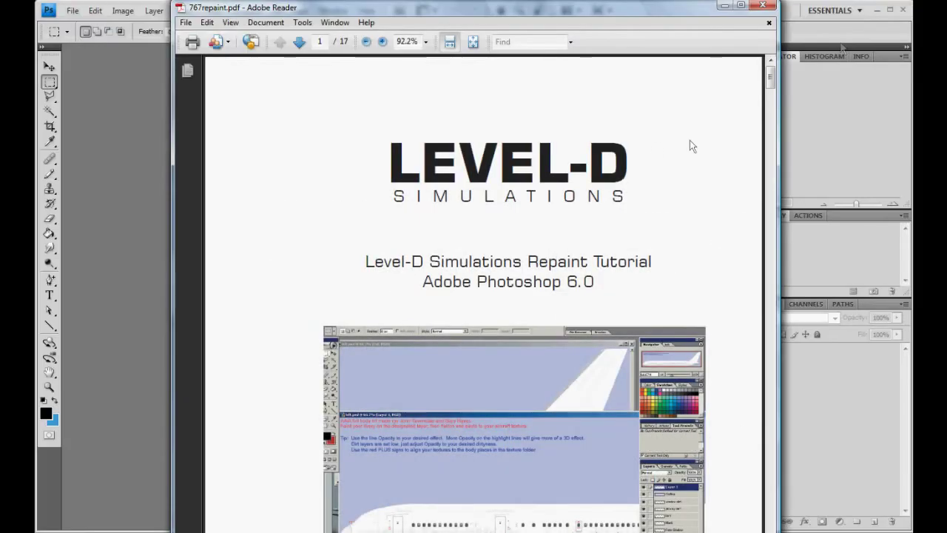
# - Move the Reader window over Photoshop and page forward through the 767repaint tutorial
pyautogui.moveTo(626, 9); pyautogui.dragTo(626, 13)
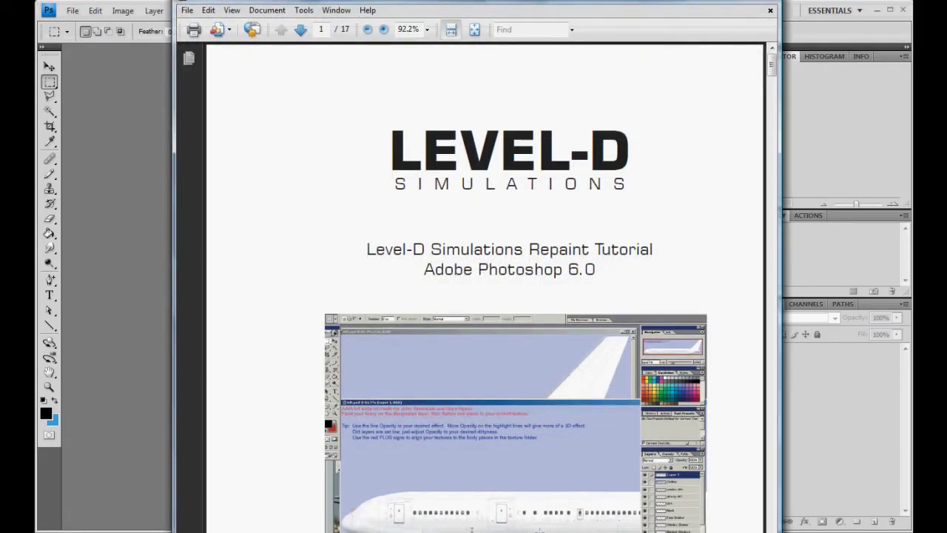
pyautogui.scroll(-3, 485, 281)
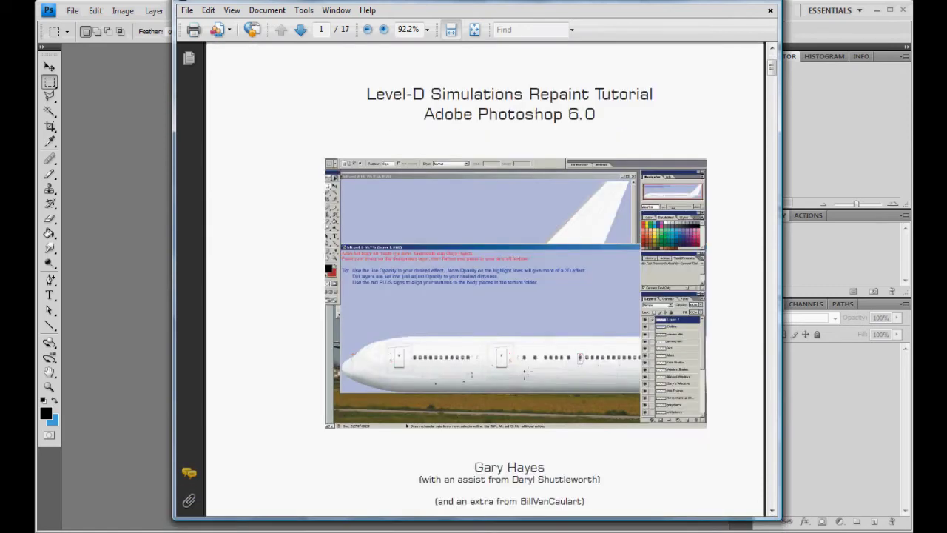
pyautogui.click(300, 30)
pyautogui.click(301, 30)
pyautogui.click(301, 30)
pyautogui.click(301, 30)
pyautogui.click(300, 30)
pyautogui.click(300, 29)
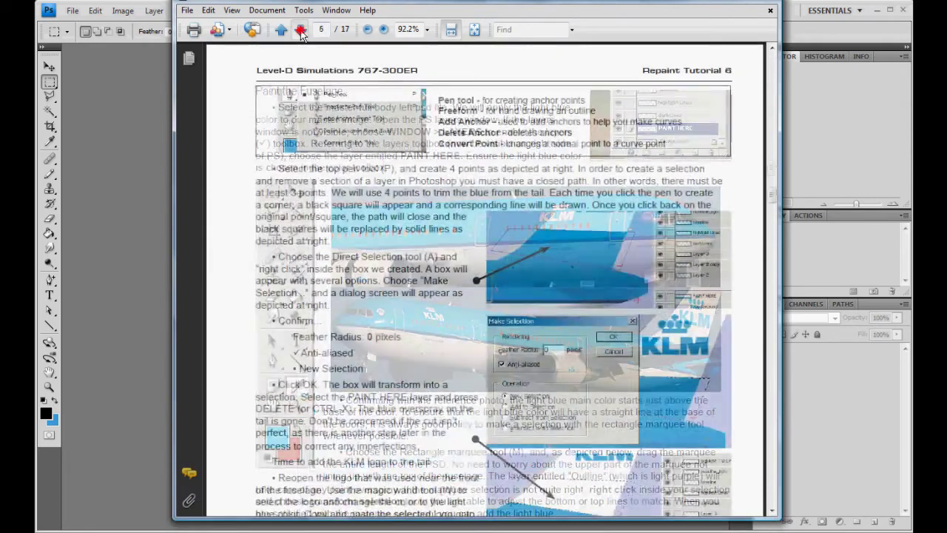
pyautogui.click(300, 30)
pyautogui.click(300, 30)
pyautogui.click(300, 29)
pyautogui.click(300, 30)
pyautogui.click(300, 29)
pyautogui.click(301, 30)
pyautogui.click(300, 30)
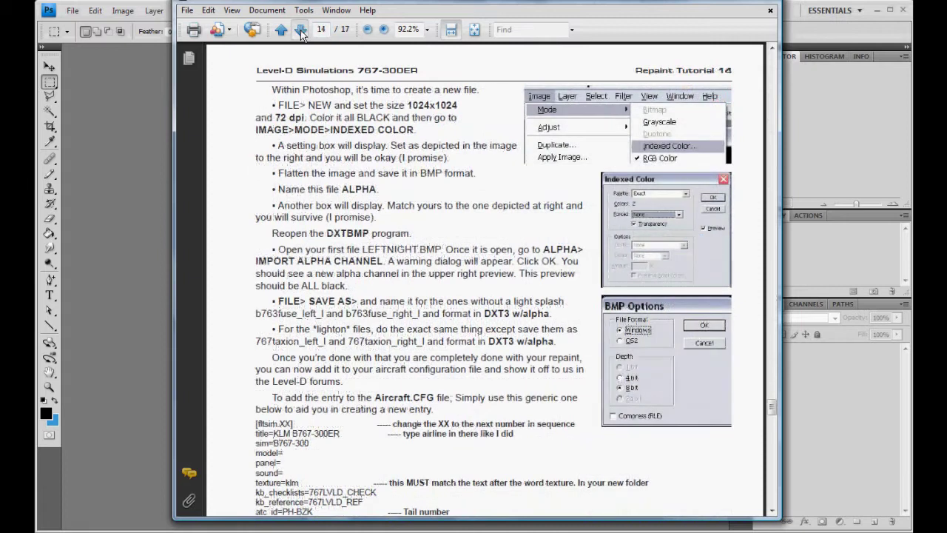
pyautogui.click(300, 29)
# - Return to page 14 and highlight the 'FILE> NEW … INDEXED COLOR' alpha instructions
pyautogui.click(282, 31)
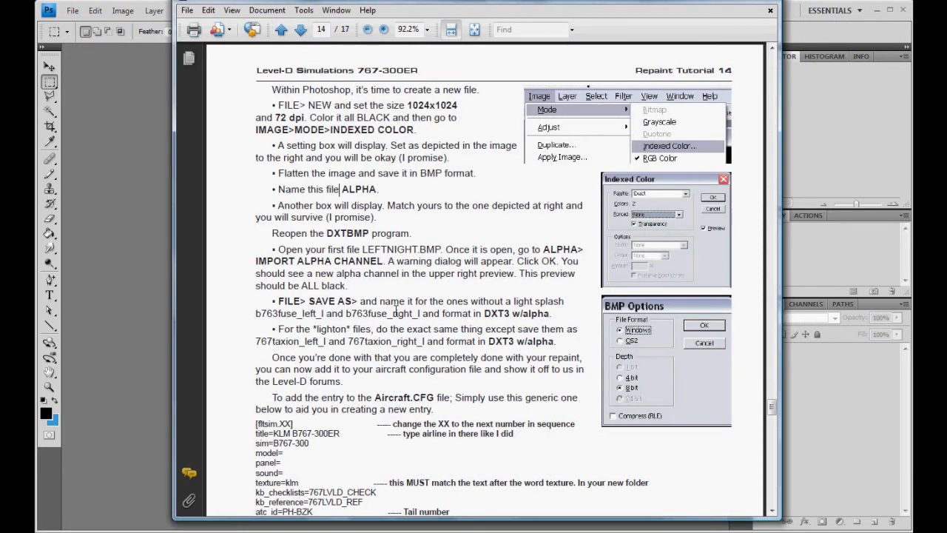
pyautogui.scroll(1, 396, 311)
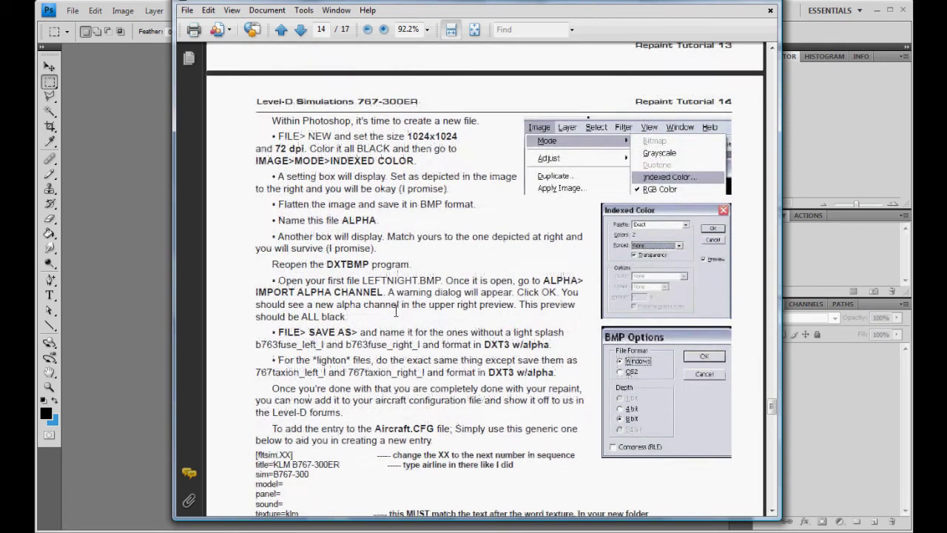
pyautogui.moveTo(274, 137); pyautogui.dragTo(455, 157)
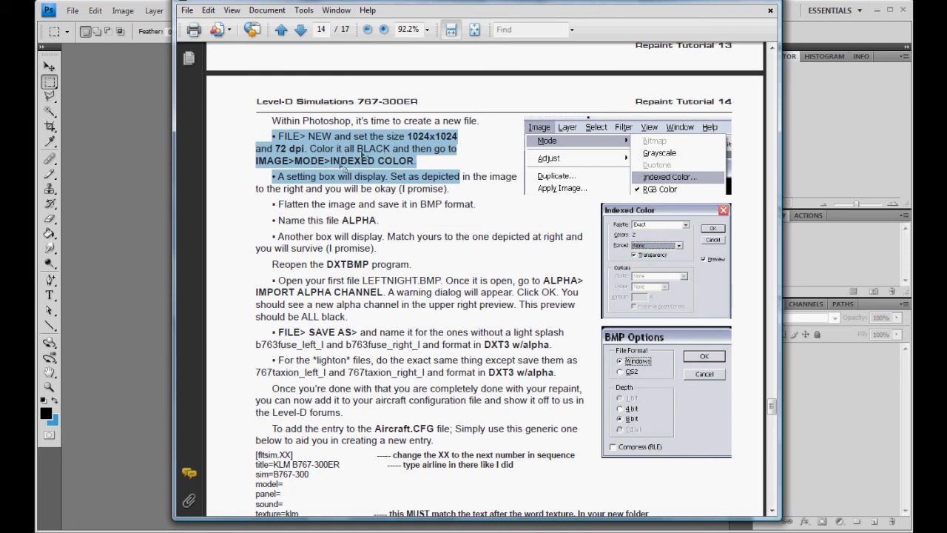
pyautogui.click(360, 151)
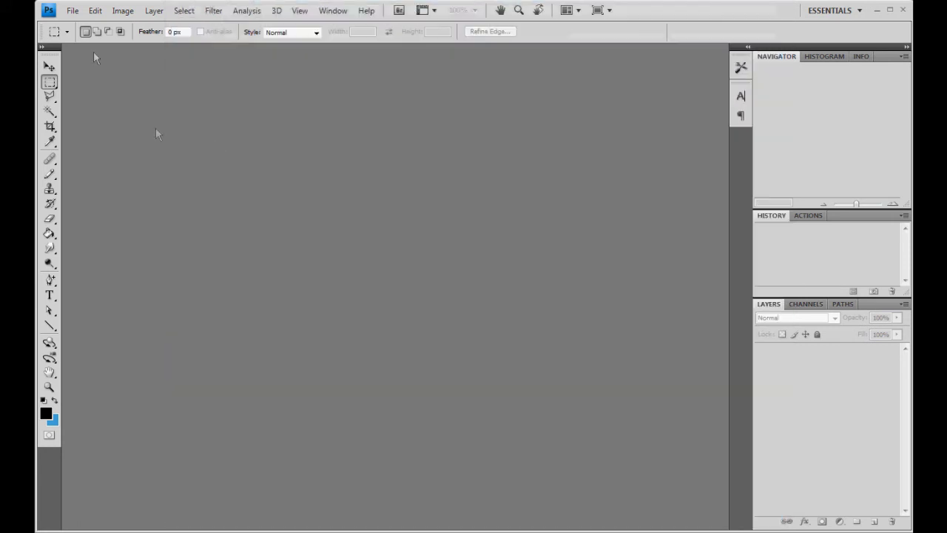
# - Create a new 1024×1024 image at 72 ppi
pyautogui.click(73, 10)
pyautogui.click(83, 27)
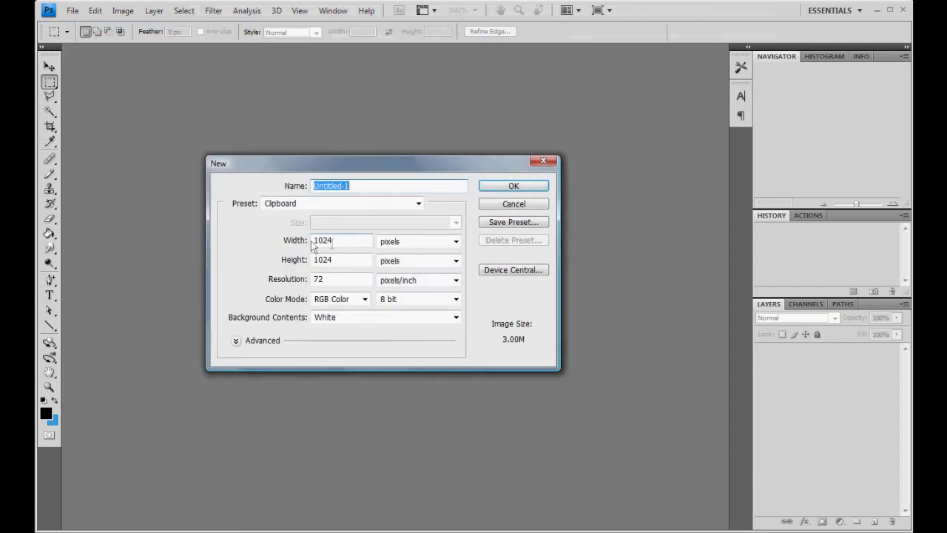
pyautogui.doubleClick(334, 243)
pyautogui.doubleClick(339, 259)
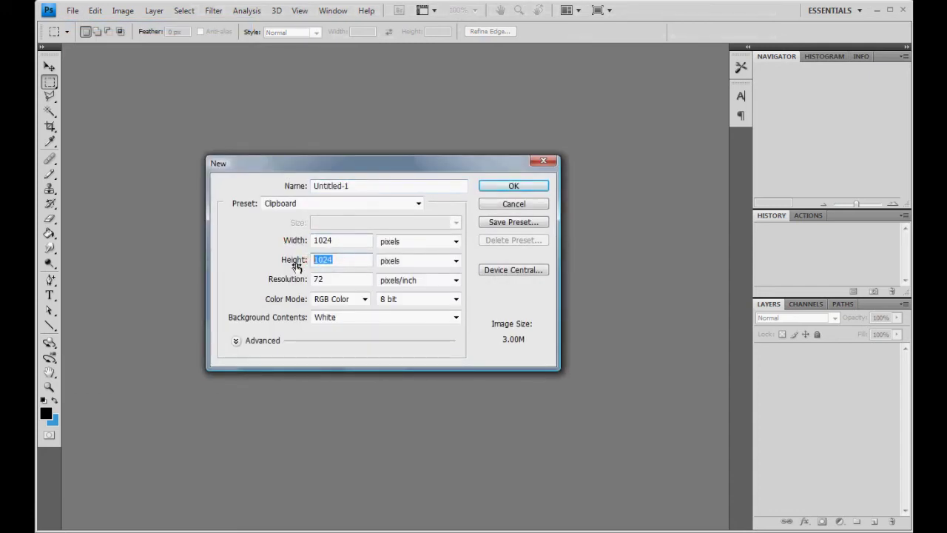
pyautogui.doubleClick(319, 279)
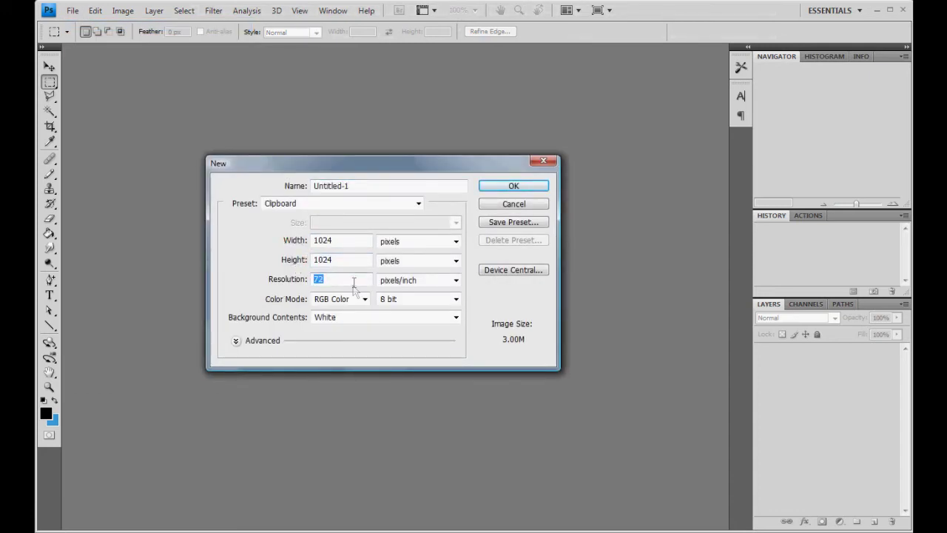
pyautogui.click(514, 185)
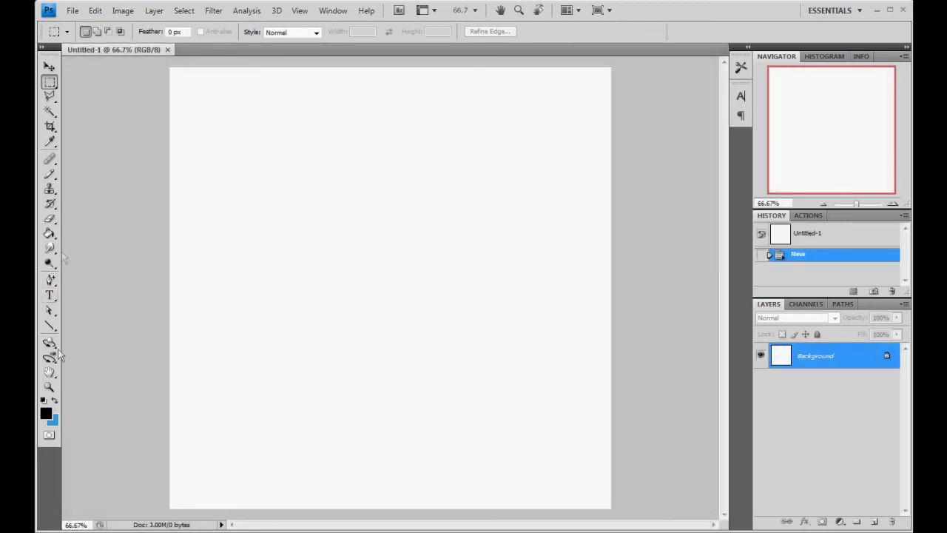
# - Set the foreground colour to black and fill the whole canvas with it
pyautogui.click(46, 413)
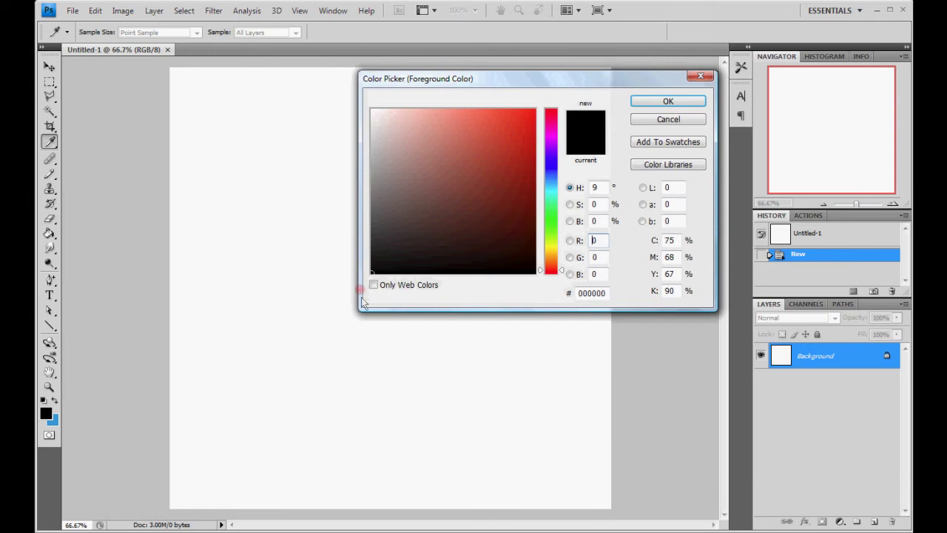
pyautogui.click(668, 102)
pyautogui.click(50, 234)
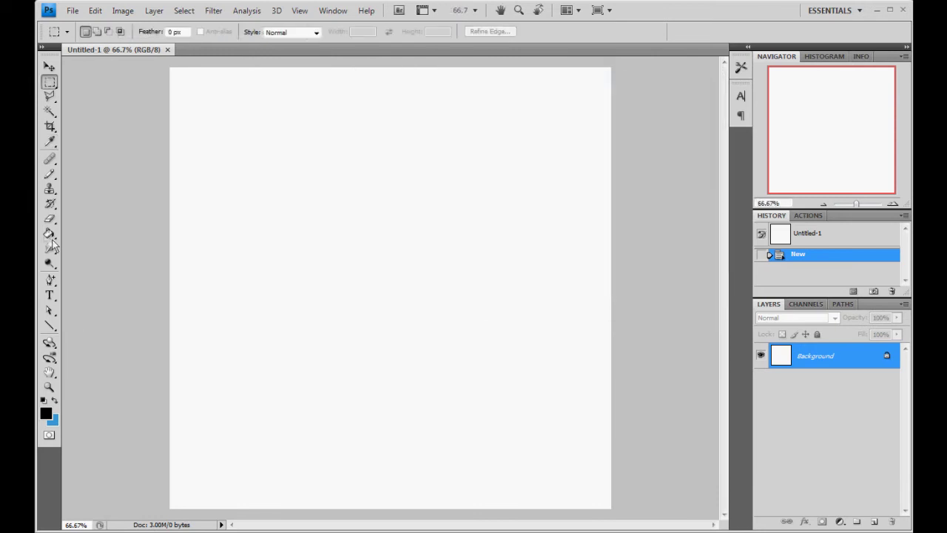
pyautogui.click(358, 219)
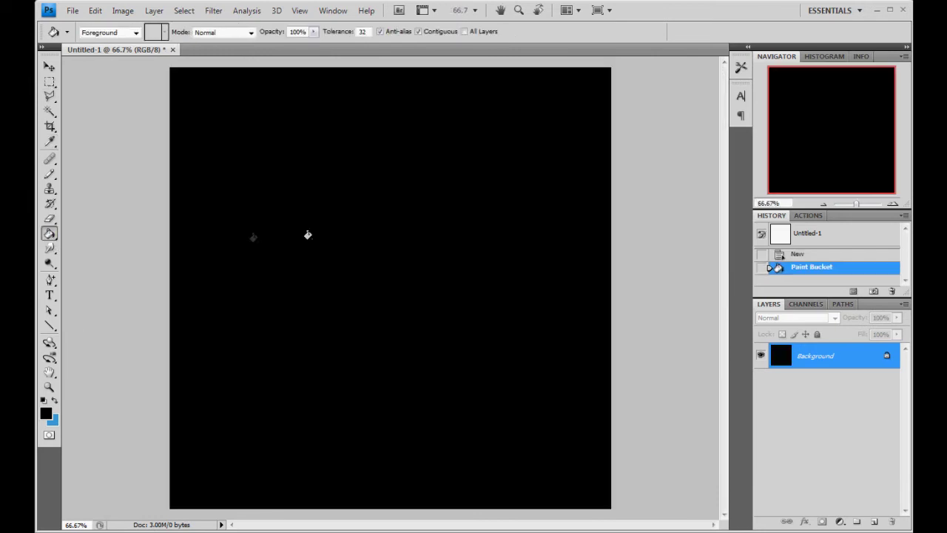
# - Convert the black image to Indexed Color mode
pyautogui.click(128, 12)
pyautogui.moveTo(134, 27)
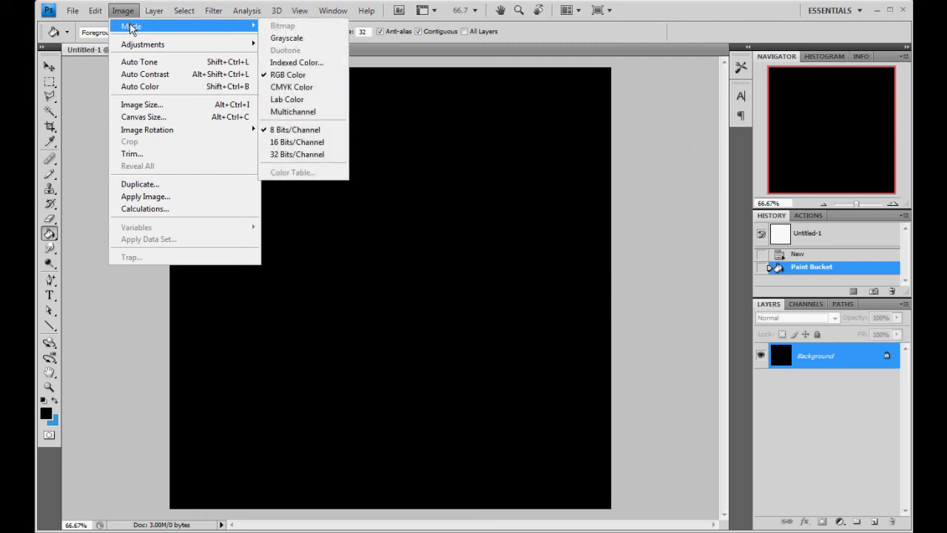
pyautogui.click(324, 64)
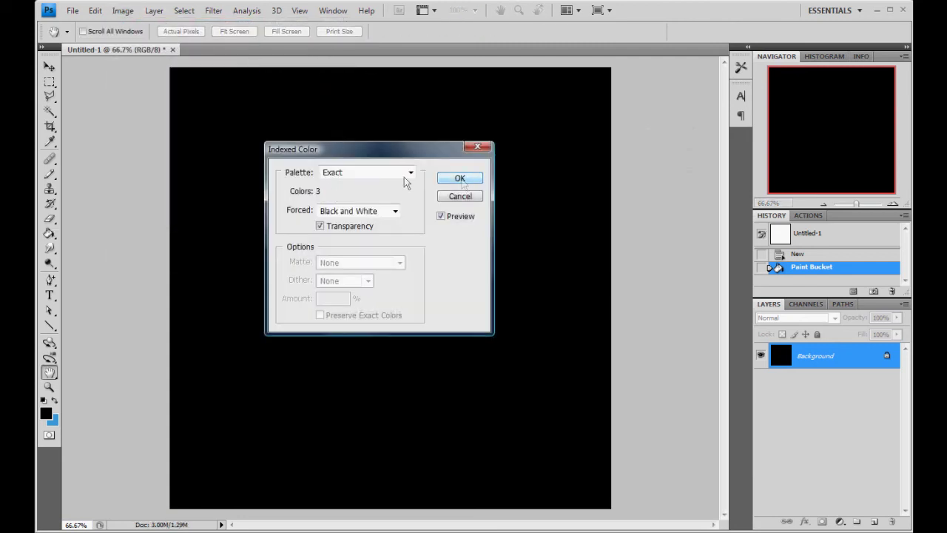
pyautogui.click(444, 183)
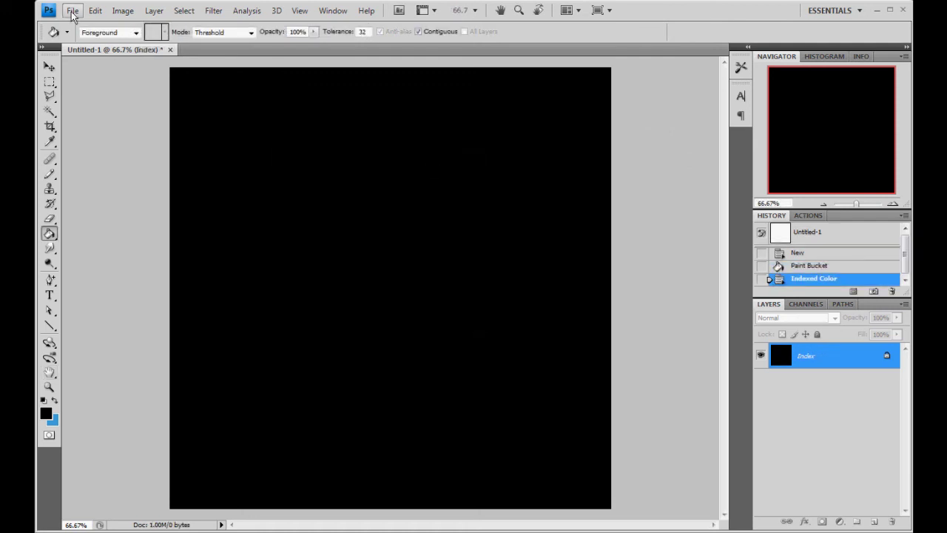
pyautogui.click(73, 10)
# - Save the black image as alpha.bmp, an 8-bit Windows BMP
pyautogui.click(115, 185)
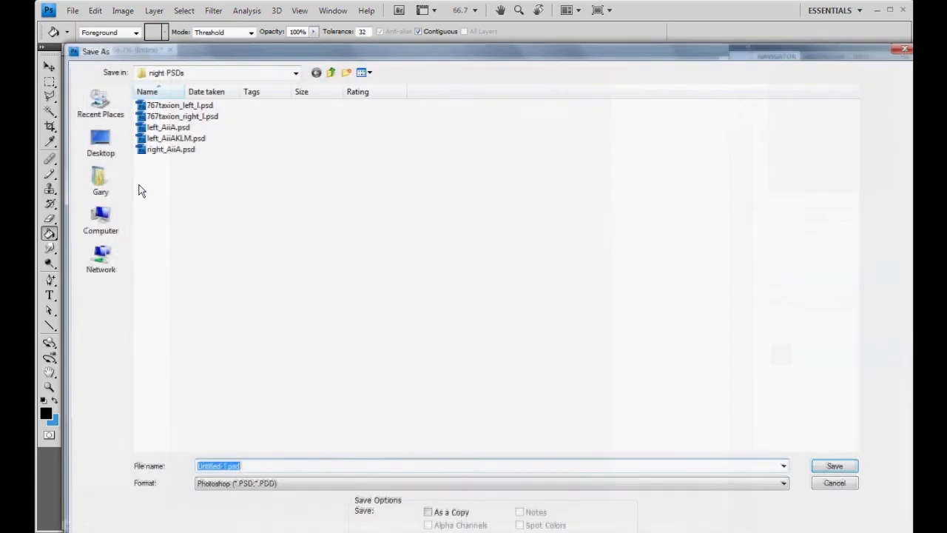
pyautogui.click(263, 483)
pyautogui.click(303, 501)
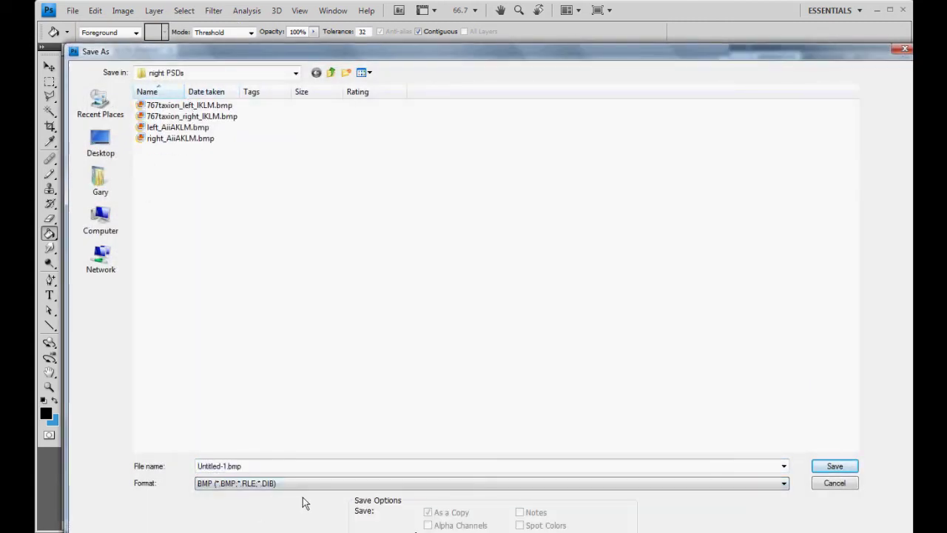
pyautogui.click(255, 465)
pyautogui.write('alpha')
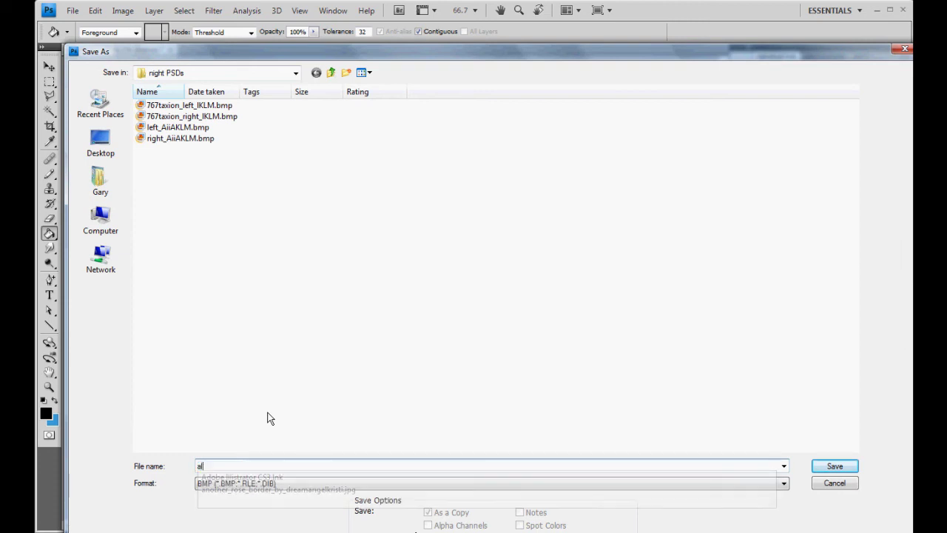
pyautogui.click(835, 466)
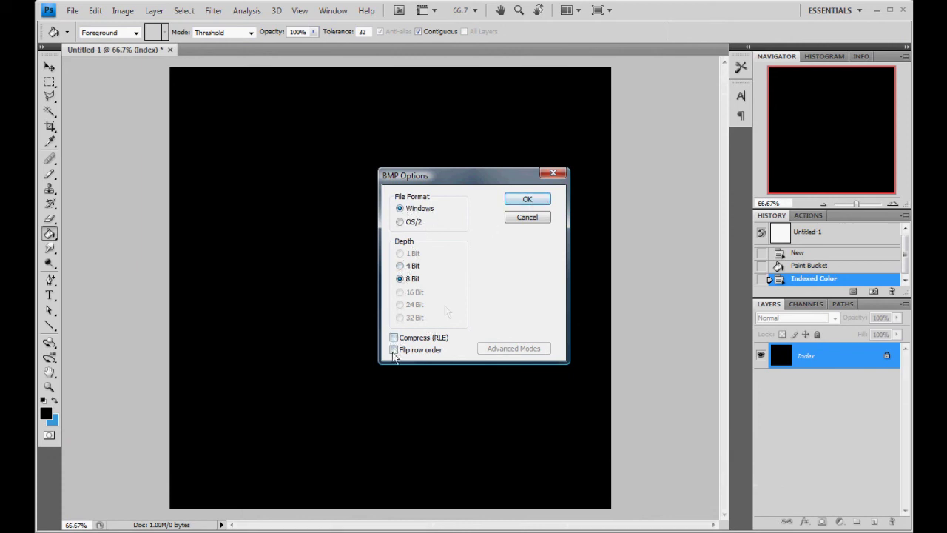
pyautogui.click(520, 197)
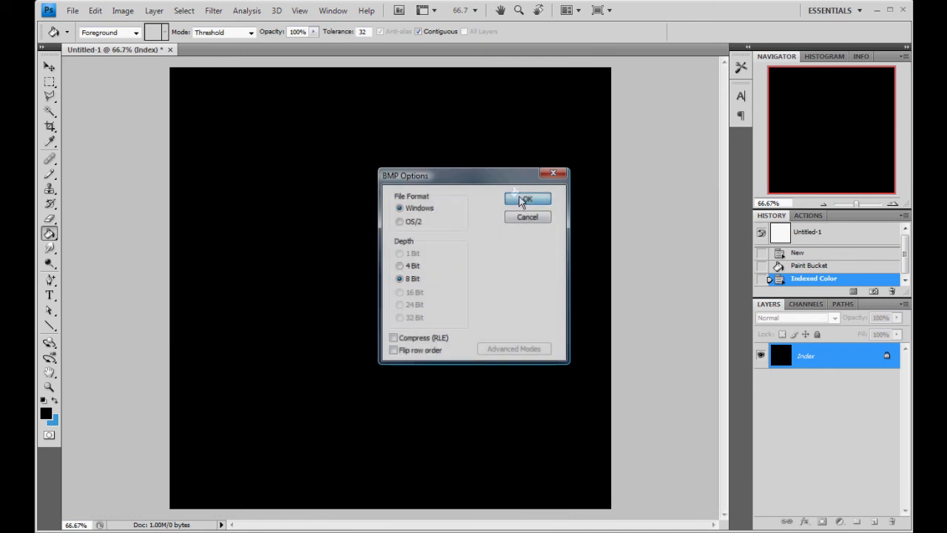
# - Close the alpha image without saving further changes
pyautogui.click(171, 50)
pyautogui.click(475, 212)
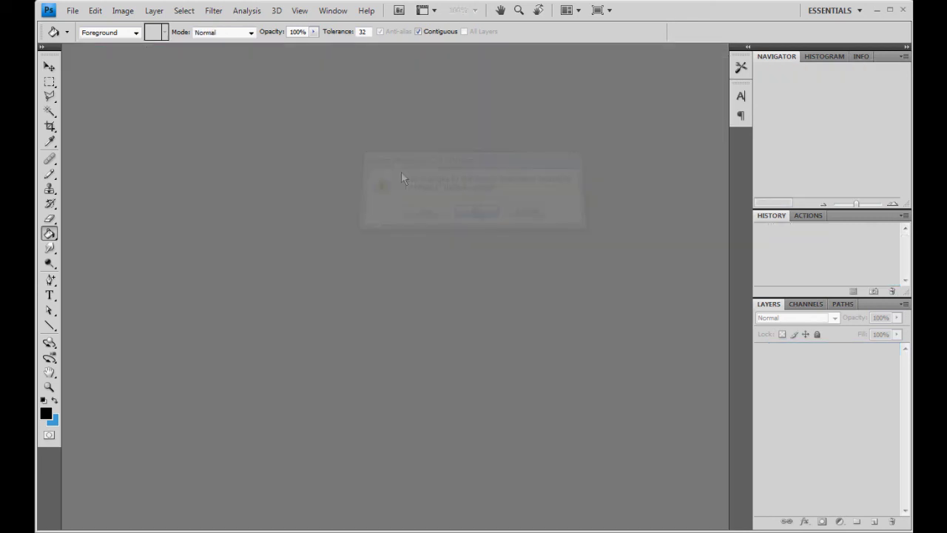
pyautogui.press('v')
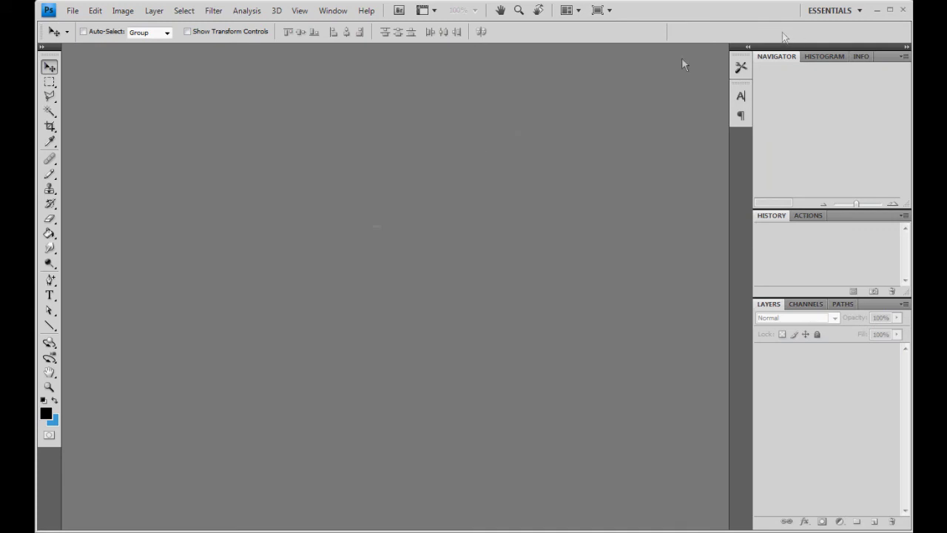
# - Browse from Computer into Public_Paint_Kit2010 and open its night PSDs folder
pyautogui.press('super')
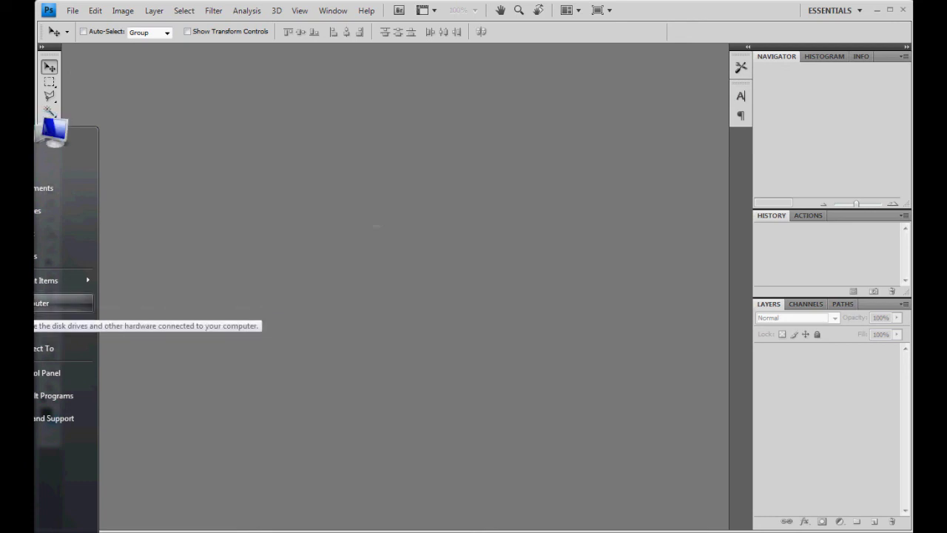
pyautogui.click(45, 302)
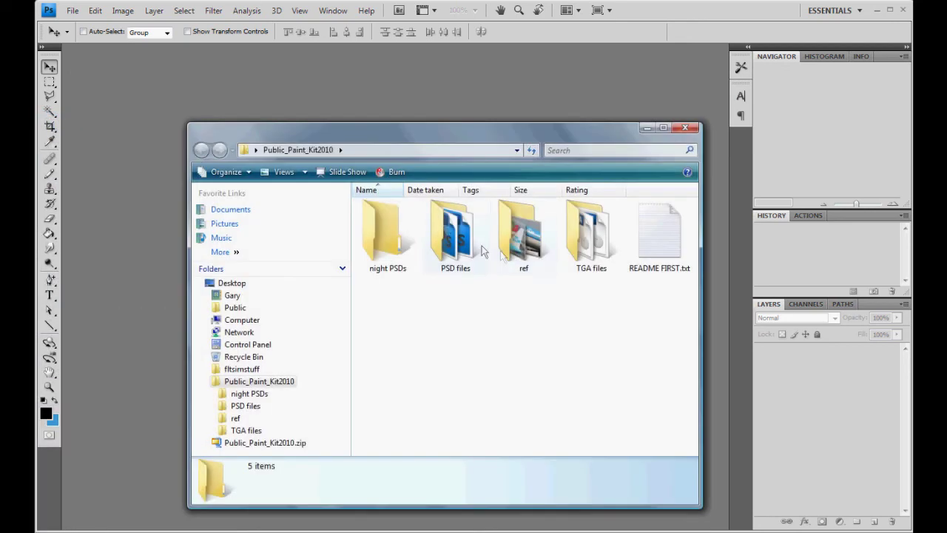
pyautogui.doubleClick(590, 236)
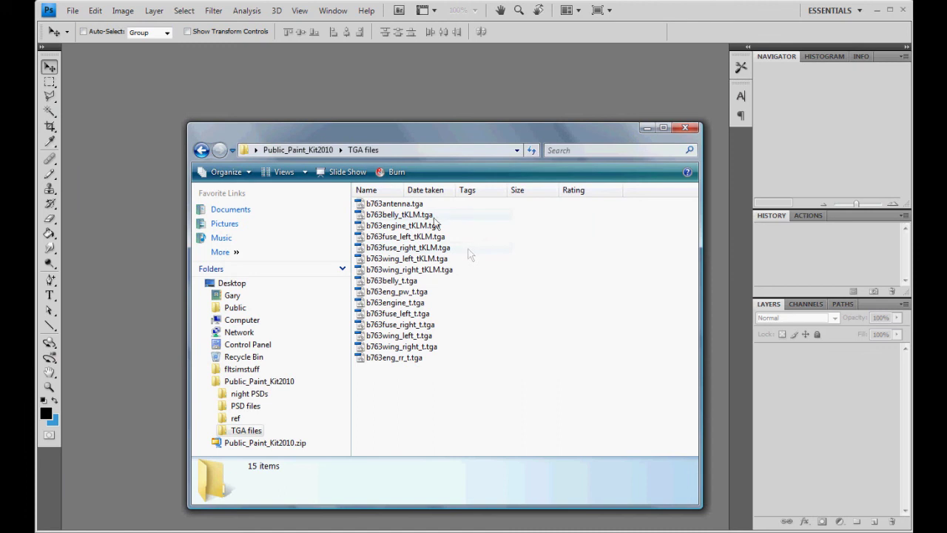
pyautogui.press('BackSpace')
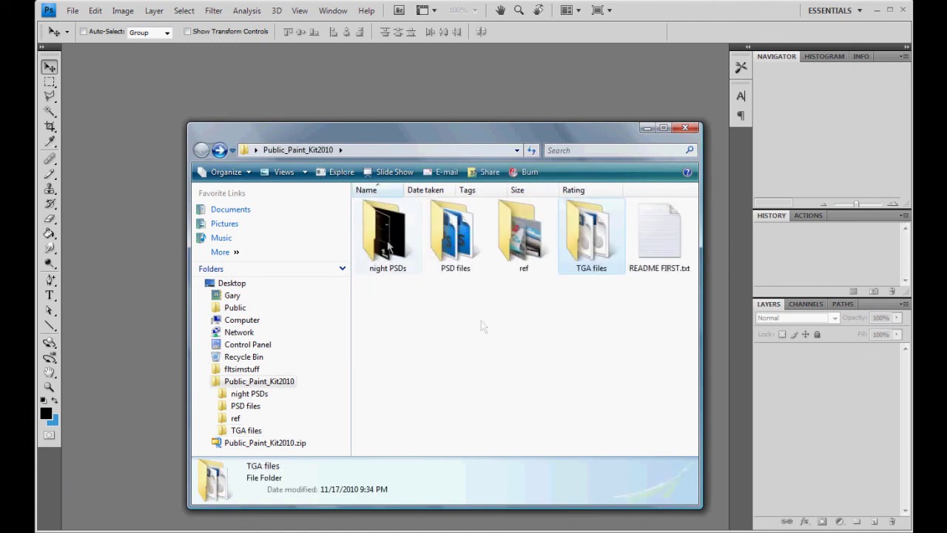
pyautogui.doubleClick(388, 244)
# - Check the four KLM BMP textures, from 767taxion_left_IKLM.bmp to left_AiiAKLM.bmp
pyautogui.click(405, 214)
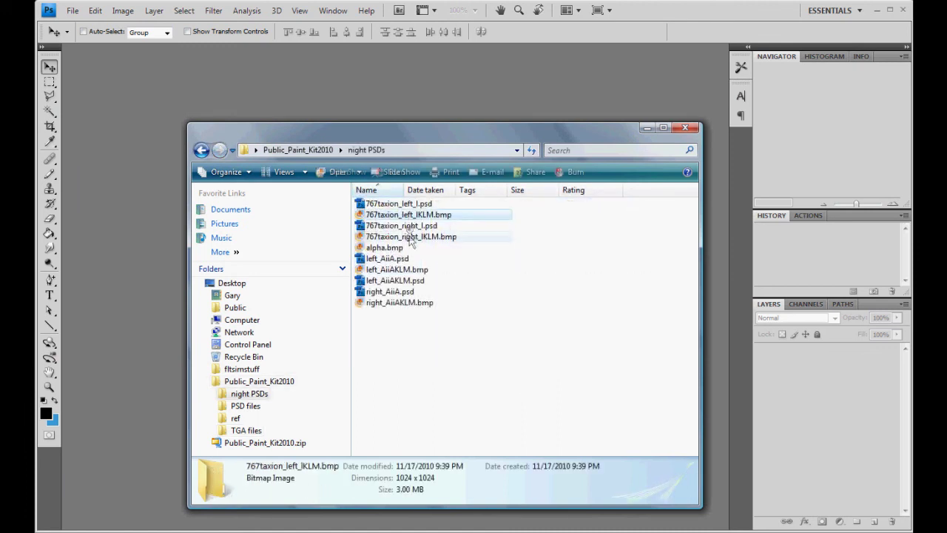
pyautogui.click(405, 236)
pyautogui.click(404, 302)
pyautogui.click(411, 269)
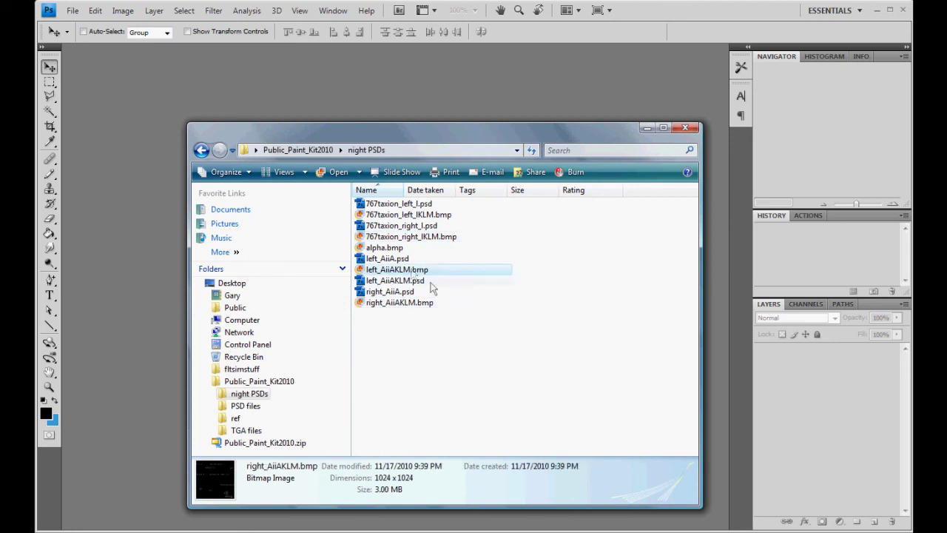
pyautogui.click(528, 377)
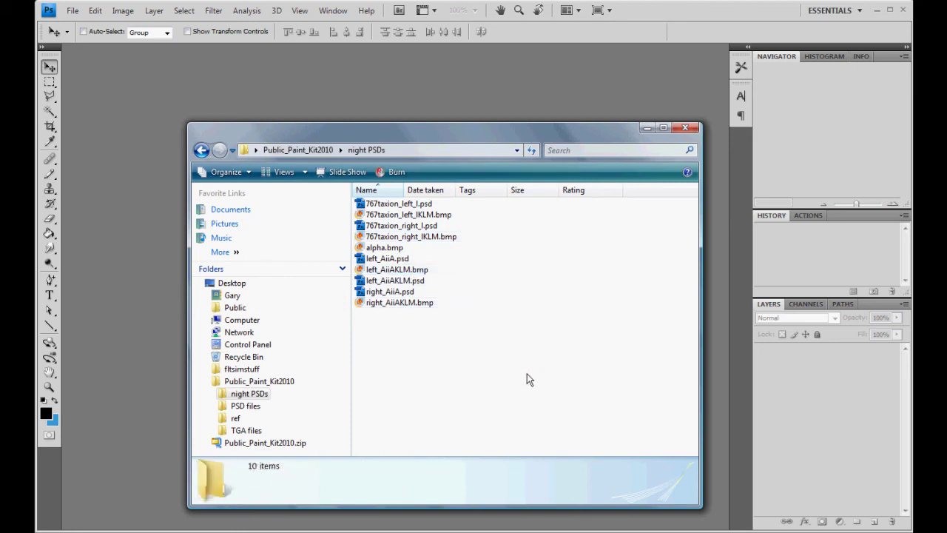